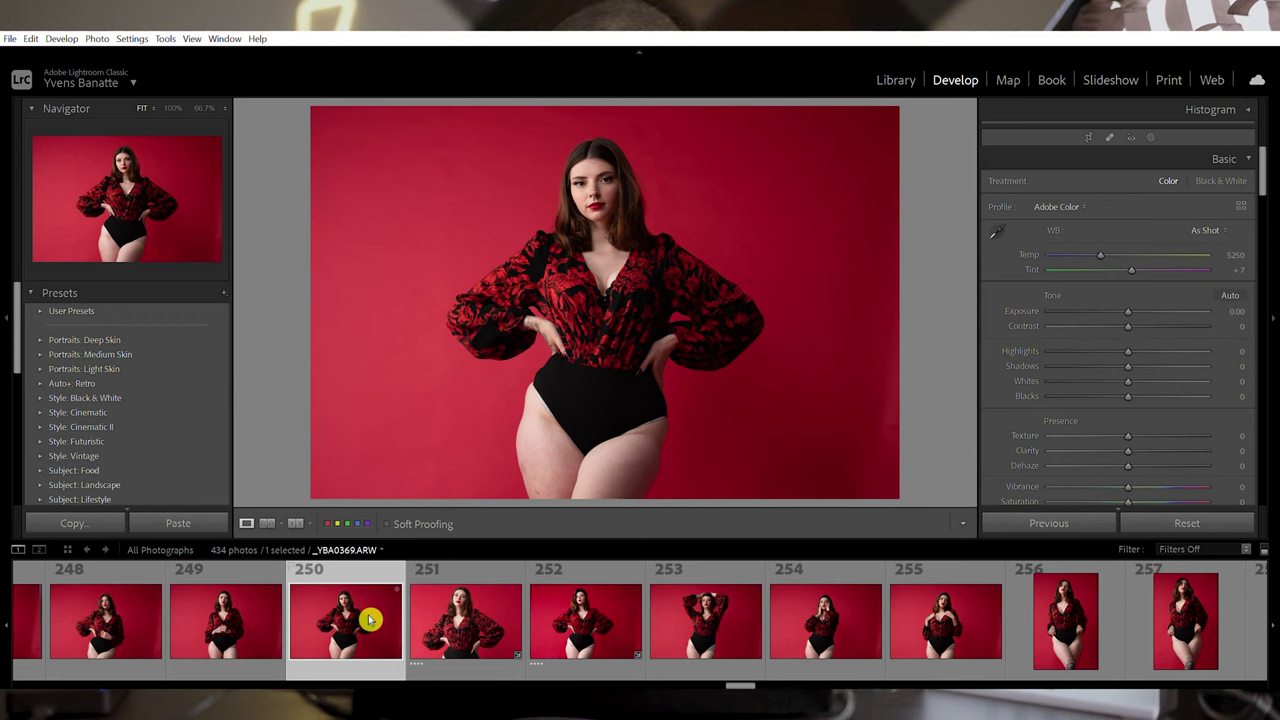
# Add a Select Subject mask to the photo _YBA0369.ARW and toggle its green overlay to check the selection
pyautogui.click(370, 620)
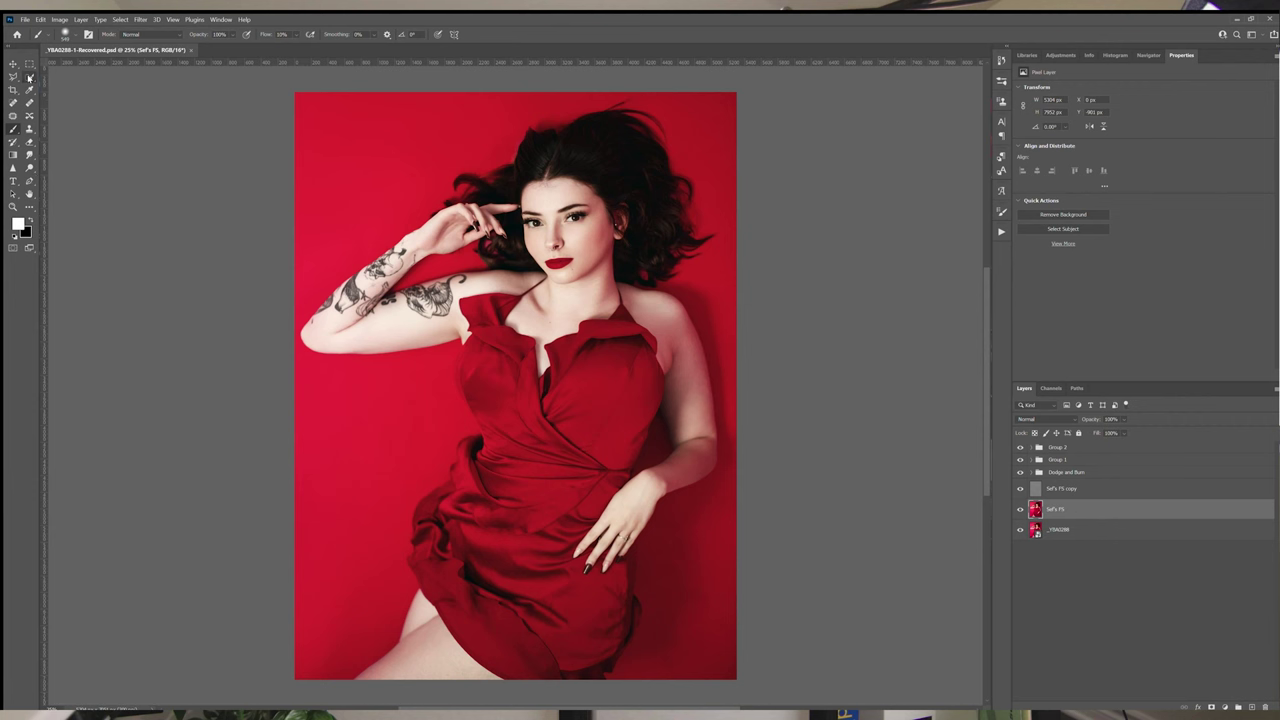
pyautogui.click(30, 78)
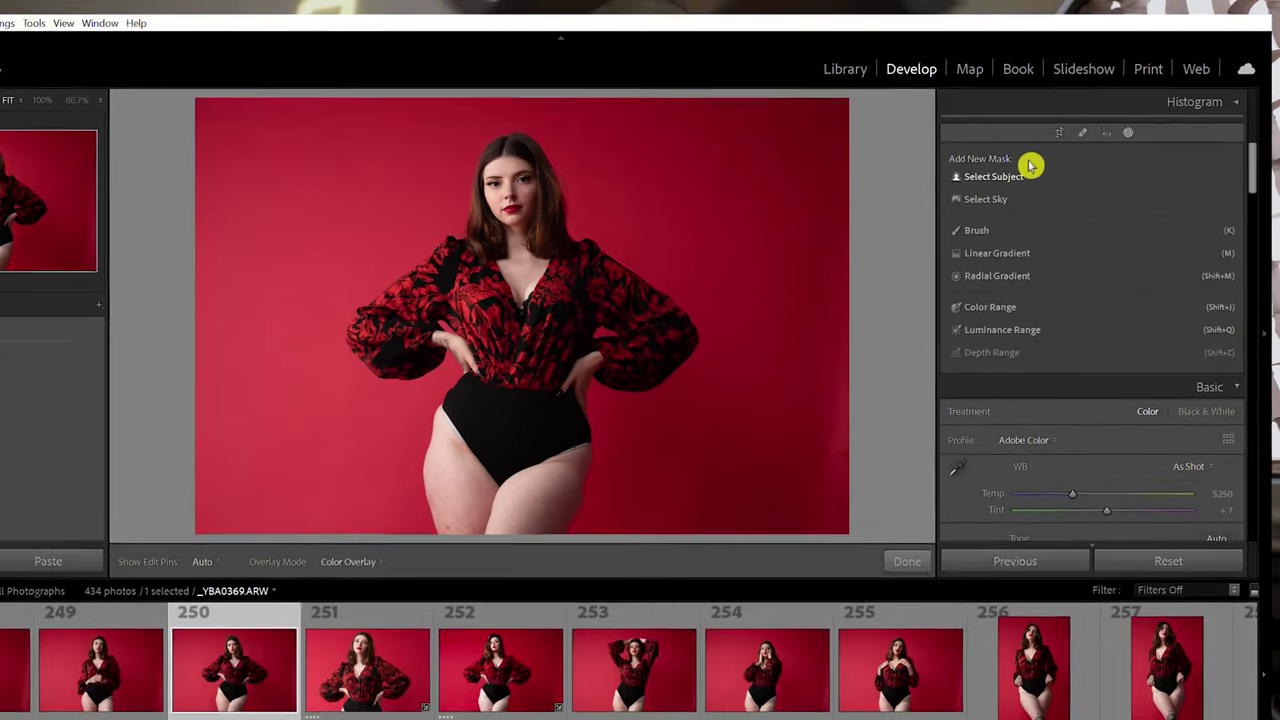
pyautogui.click(880, 175)
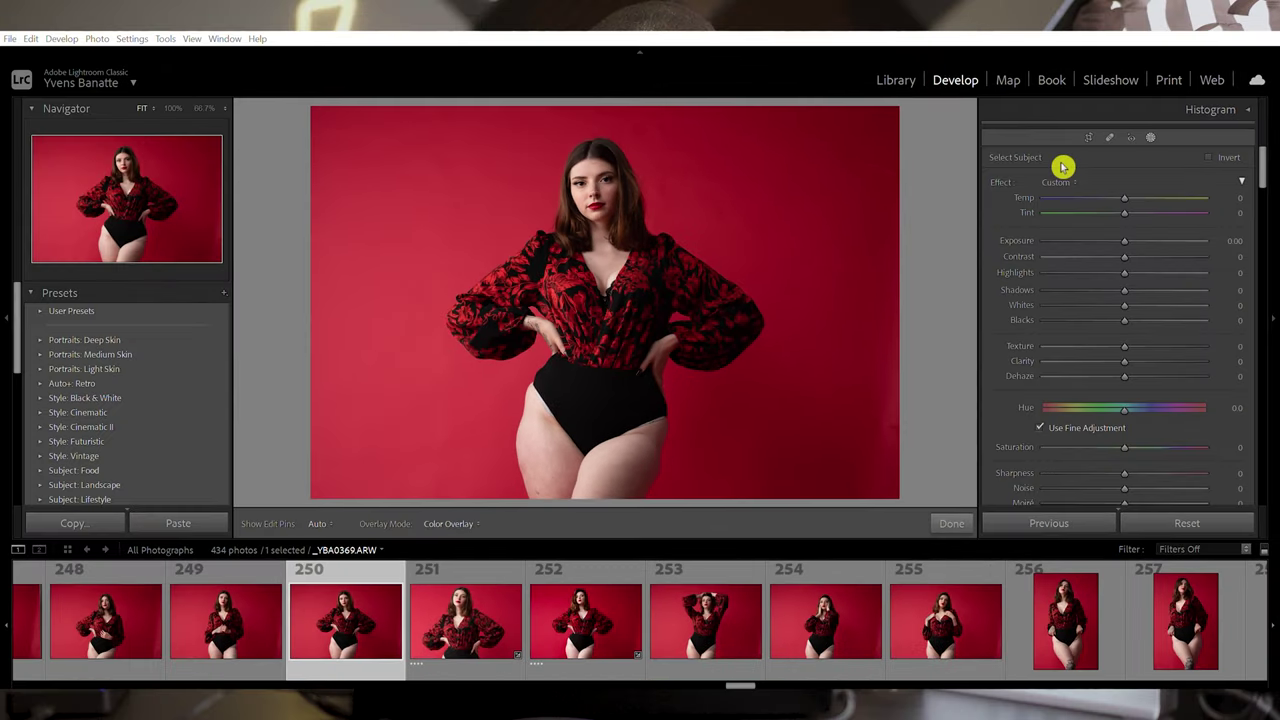
pyautogui.click(874, 161)
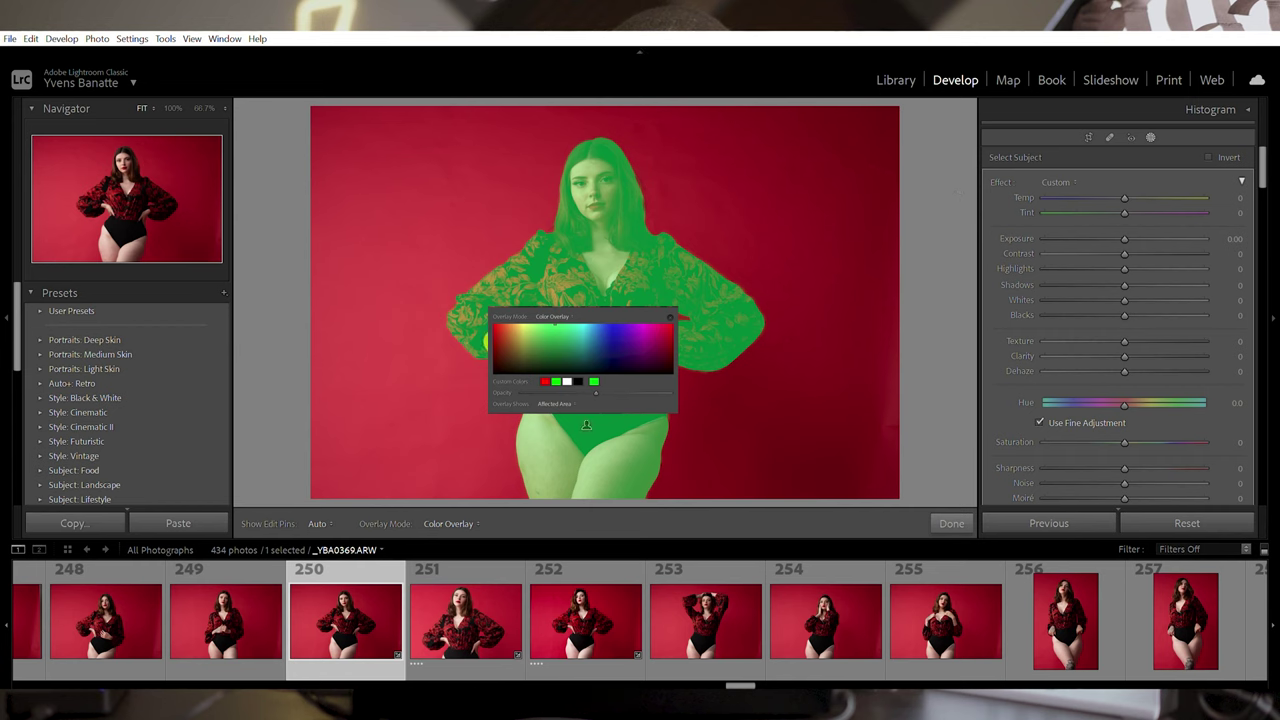
pyautogui.press('o')
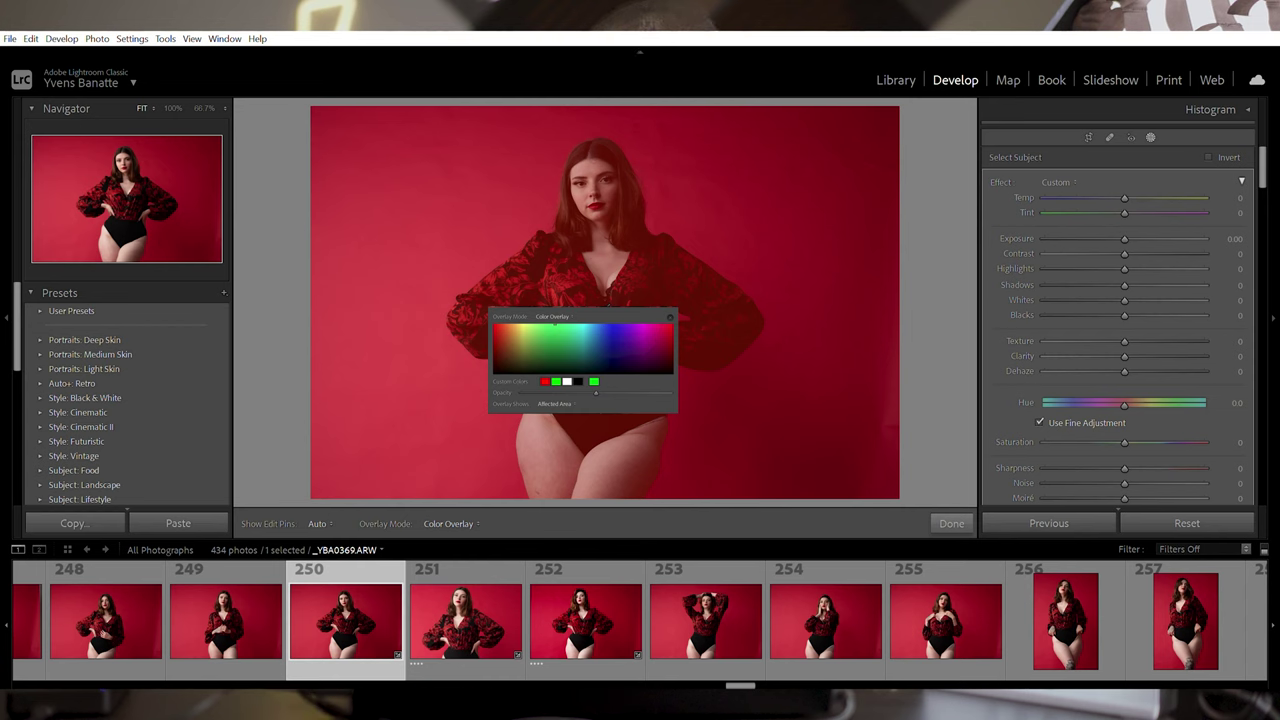
pyautogui.press('o')
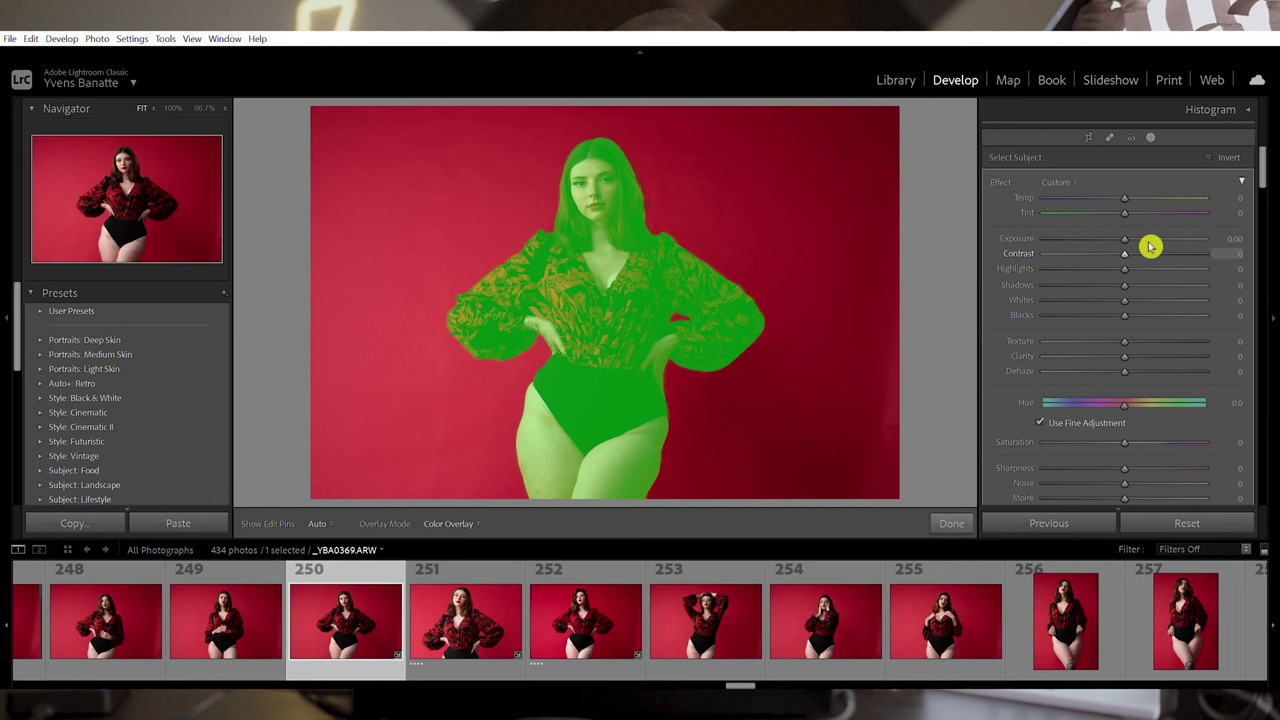
# Set the subject mask's Exposure to 0.40, Shadows to 17, Blacks to -18, Sharpness to 4, Highlights to -14 and Temp to -11
pyautogui.moveTo(1134, 240); pyautogui.dragTo(1145, 238)
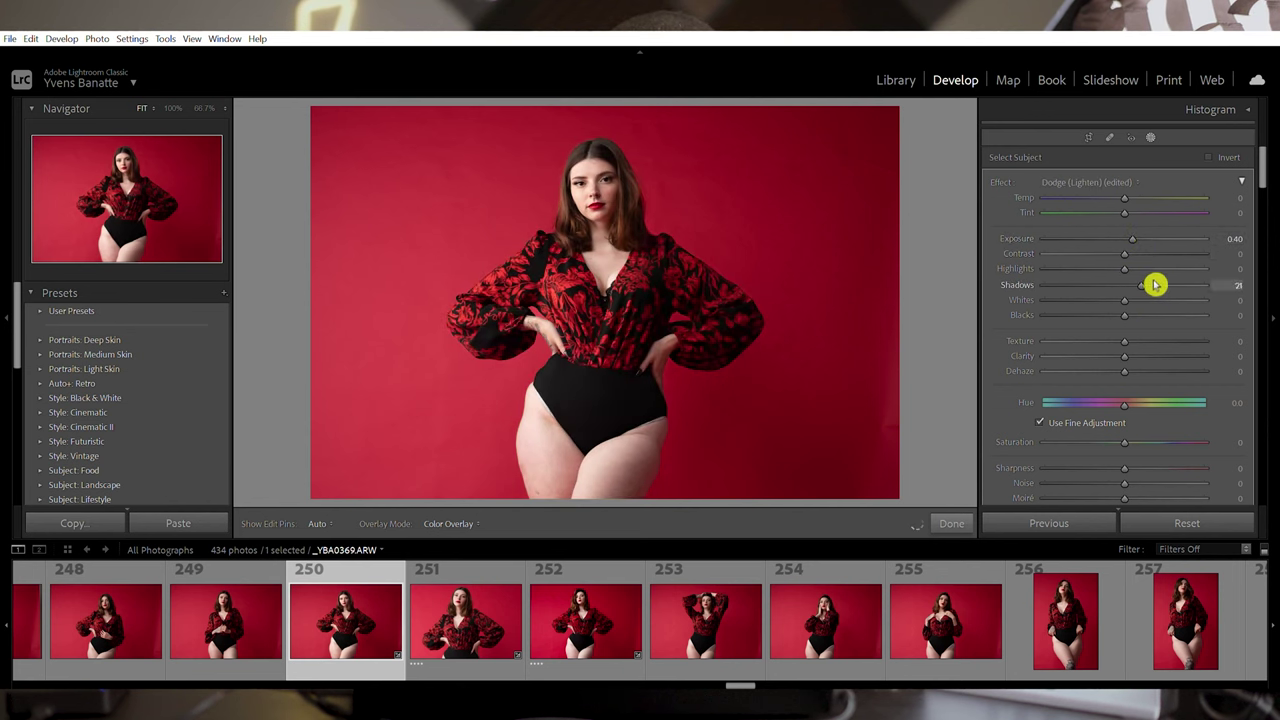
pyautogui.moveTo(1157, 286); pyautogui.dragTo(1118, 314)
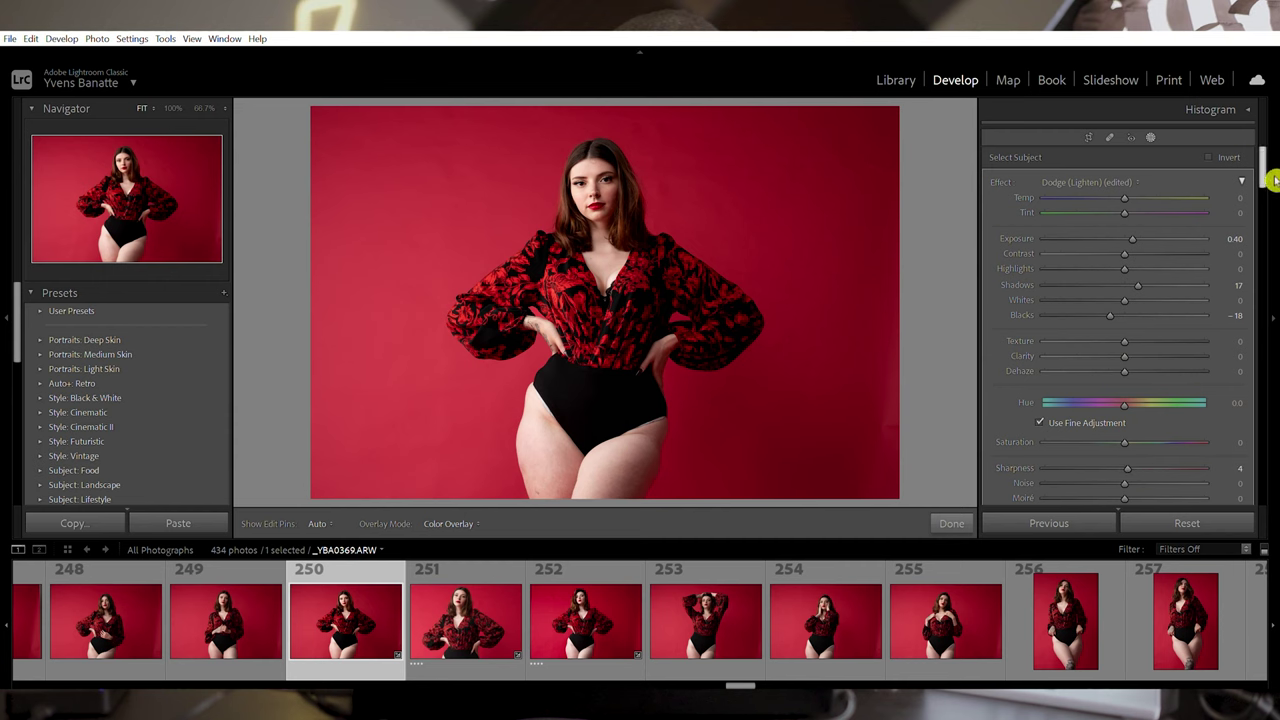
pyautogui.scroll(-3, 1275, 180)
pyautogui.scroll(3, 1275, 180)
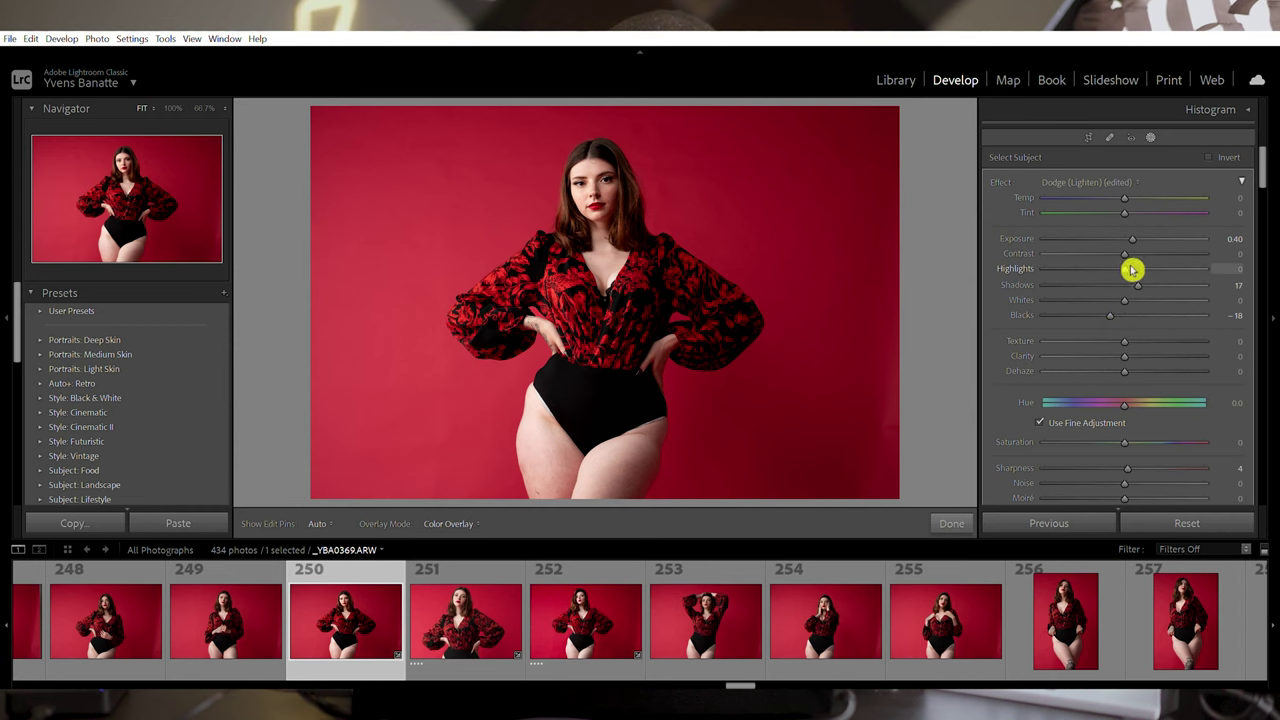
pyautogui.moveTo(1137, 265)
pyautogui.mouseDown()
pyautogui.moveTo(1111, 266)
pyautogui.moveTo(1123, 266)
pyautogui.mouseUp()
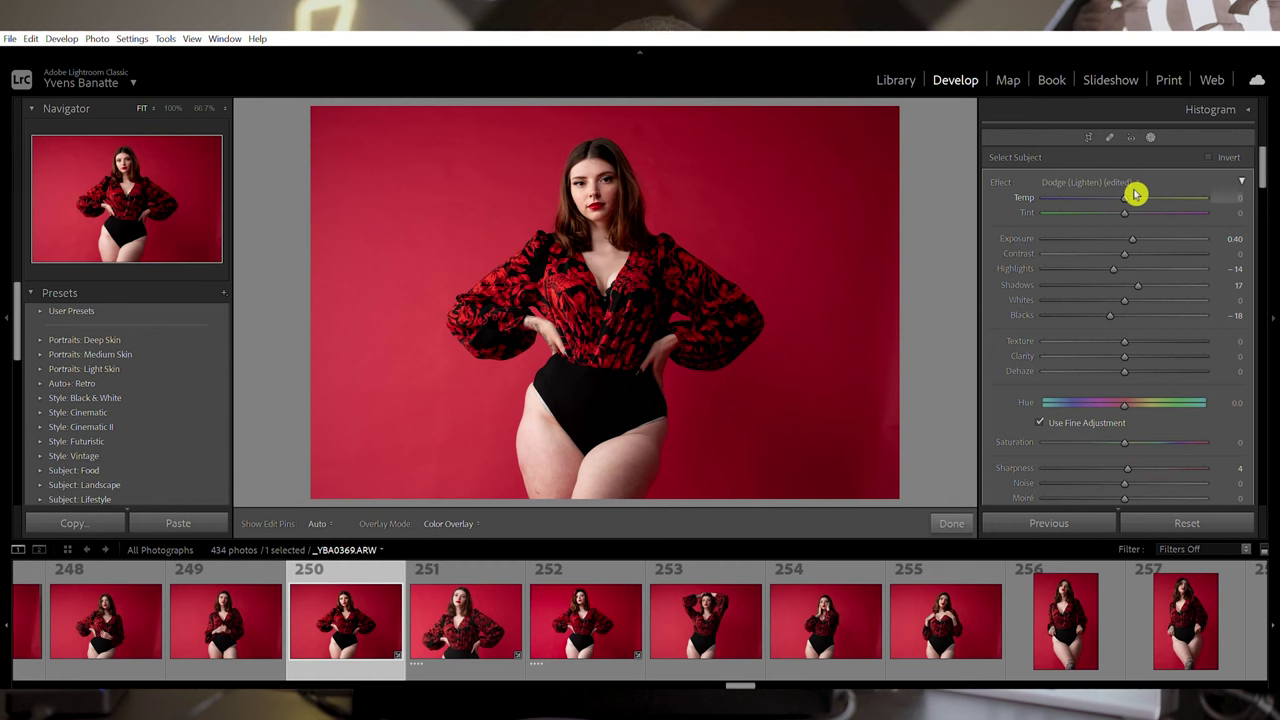
pyautogui.moveTo(1133, 197); pyautogui.dragTo(1126, 197)
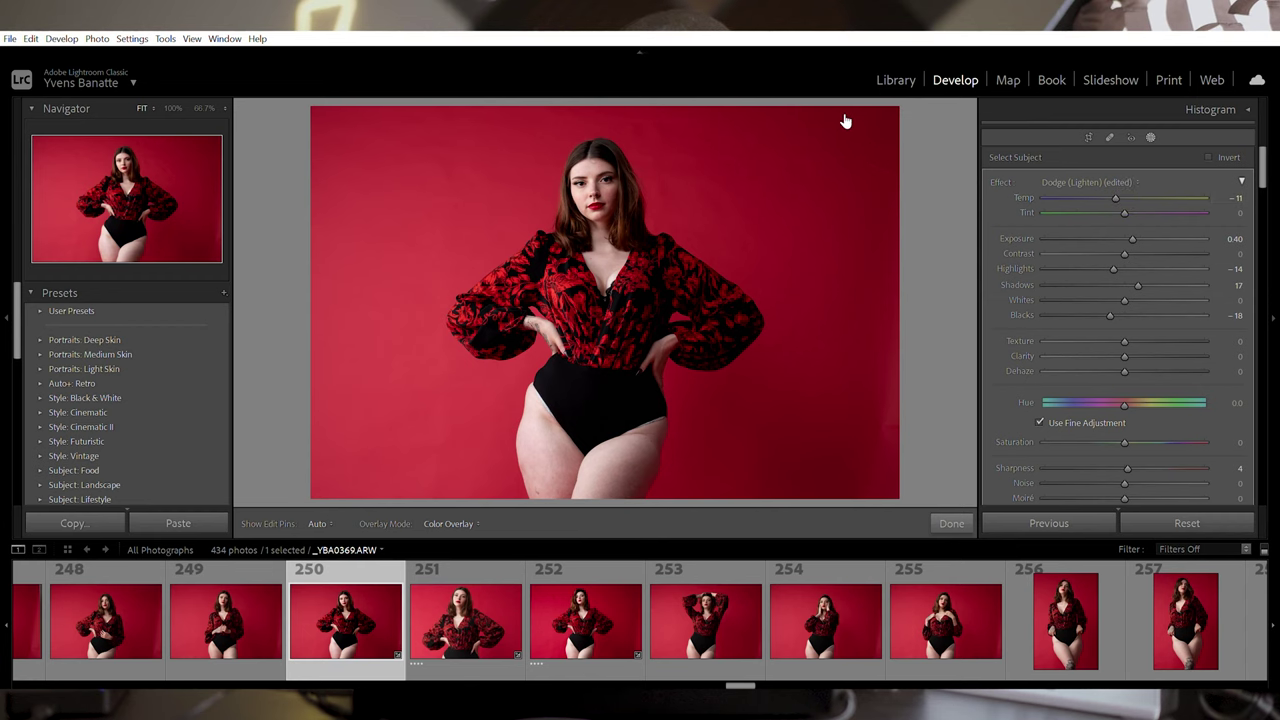
# Show the list of masks and add a Color Range mask sampled from the skin of the model's leg
pyautogui.hotkey('shift', 'w')
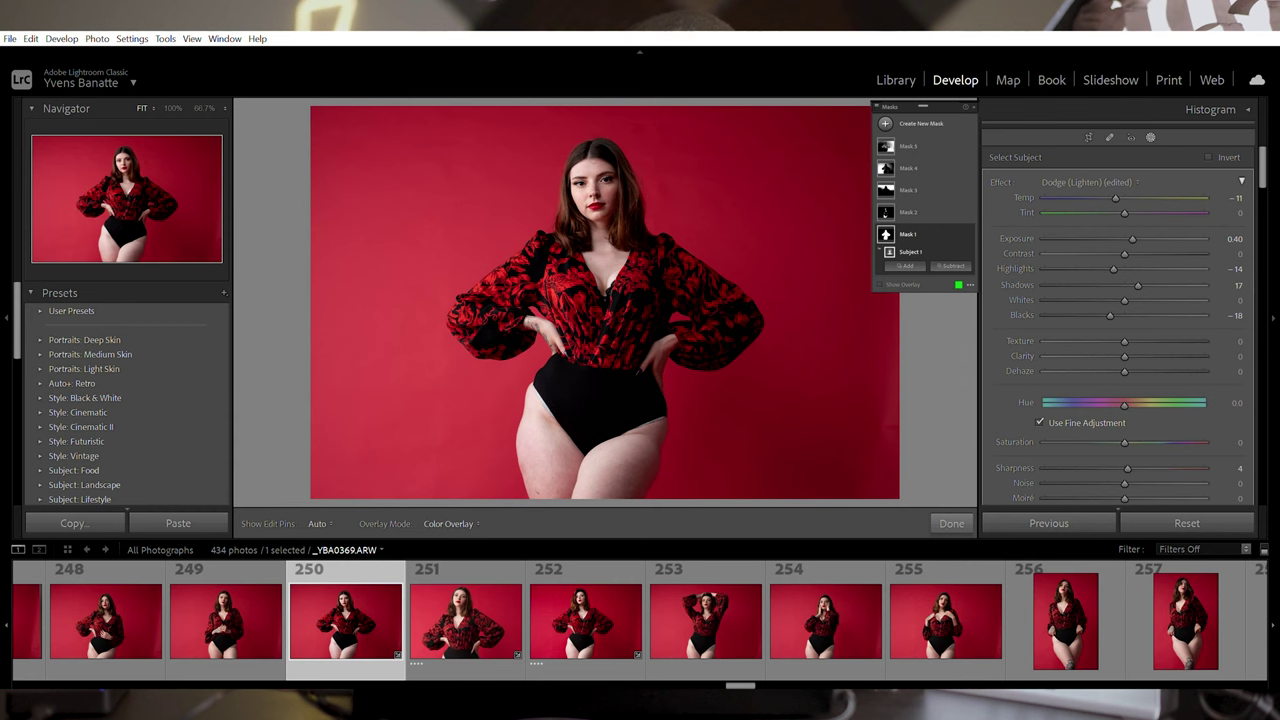
pyautogui.hotkey('shift', 'j')
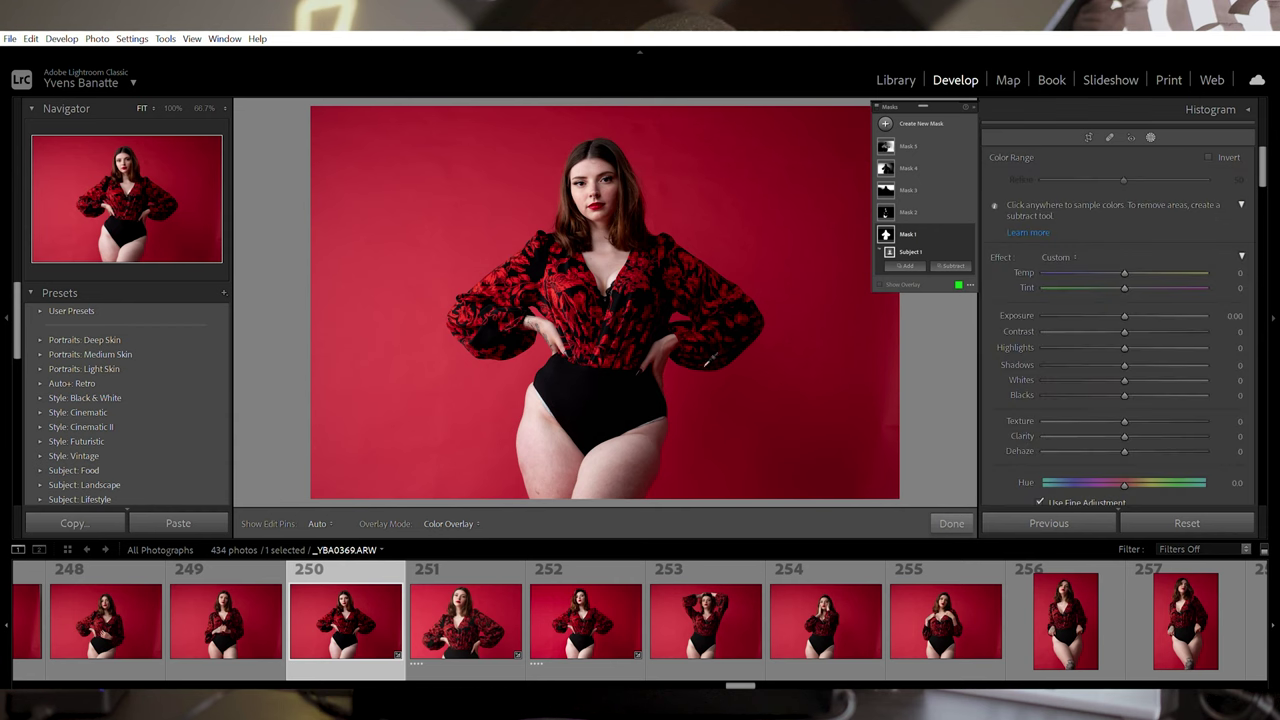
pyautogui.click(555, 449)
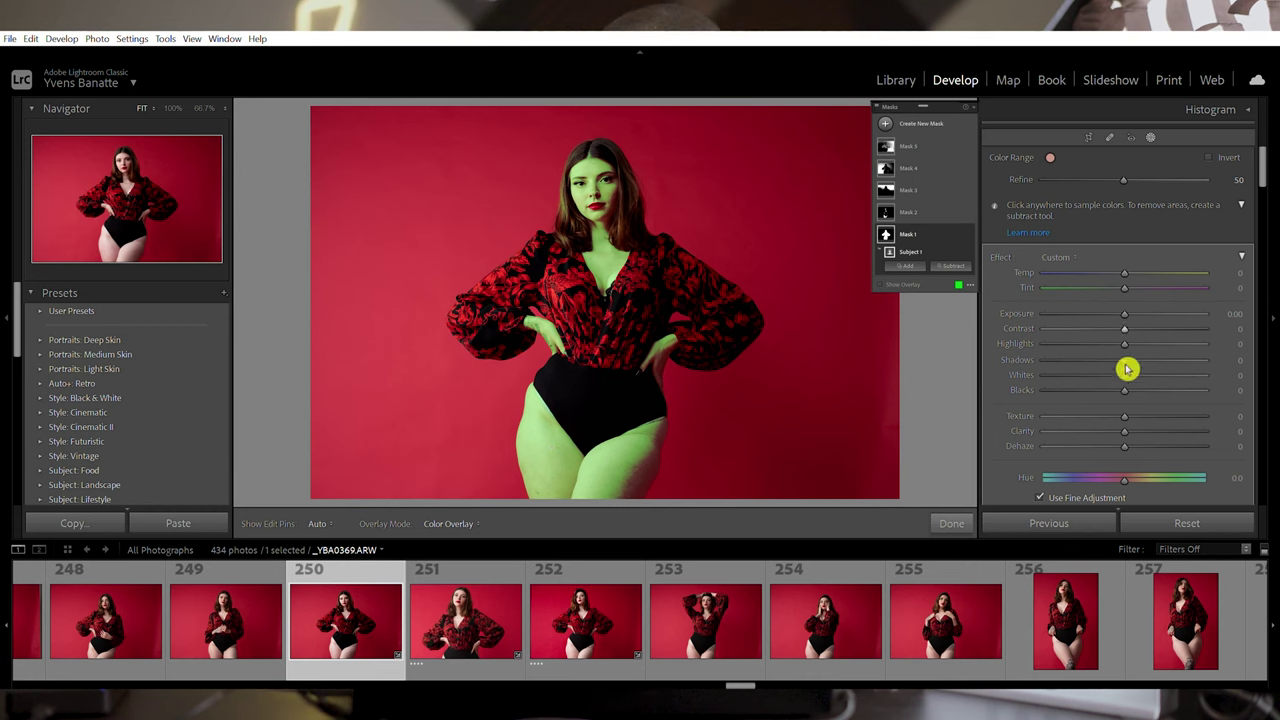
# Set the skin mask's Saturation to -27, Hue to 1.2, Exposure to 0.13 and Shadows to 11
pyautogui.scroll(-3, 1133, 394)
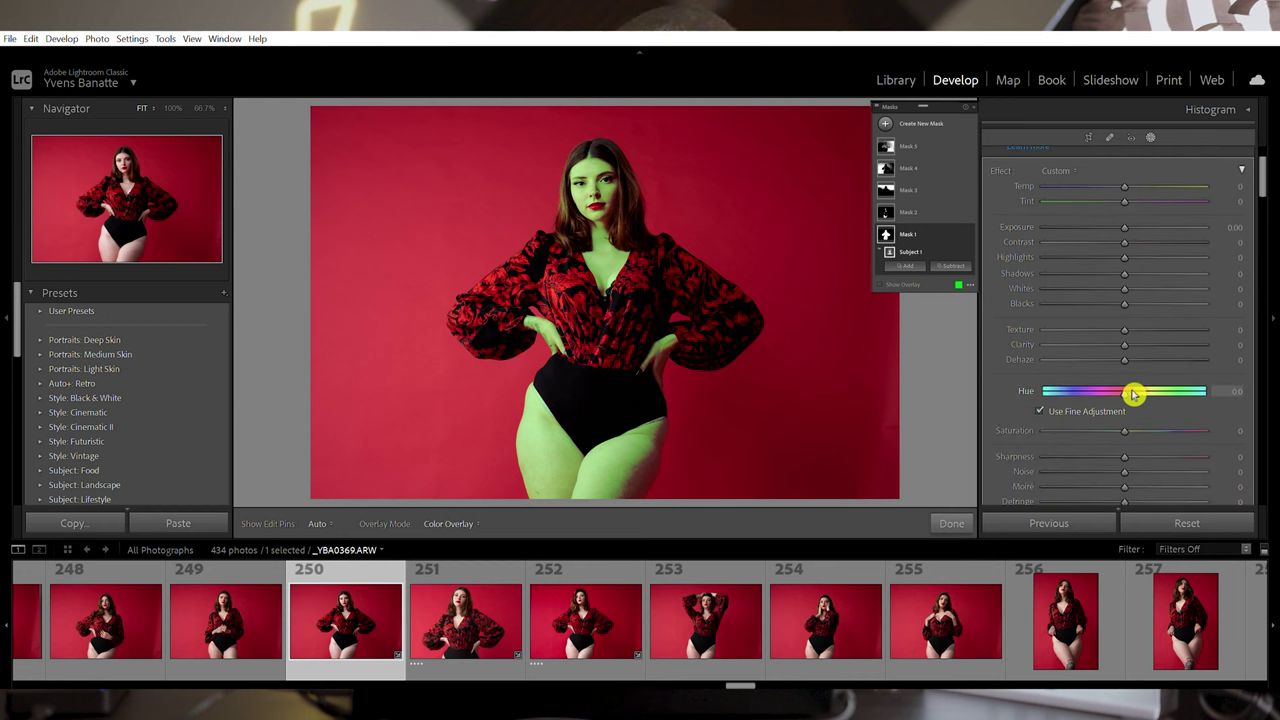
pyautogui.scroll(-3, 1133, 394)
pyautogui.moveTo(1136, 341); pyautogui.dragTo(1120, 343)
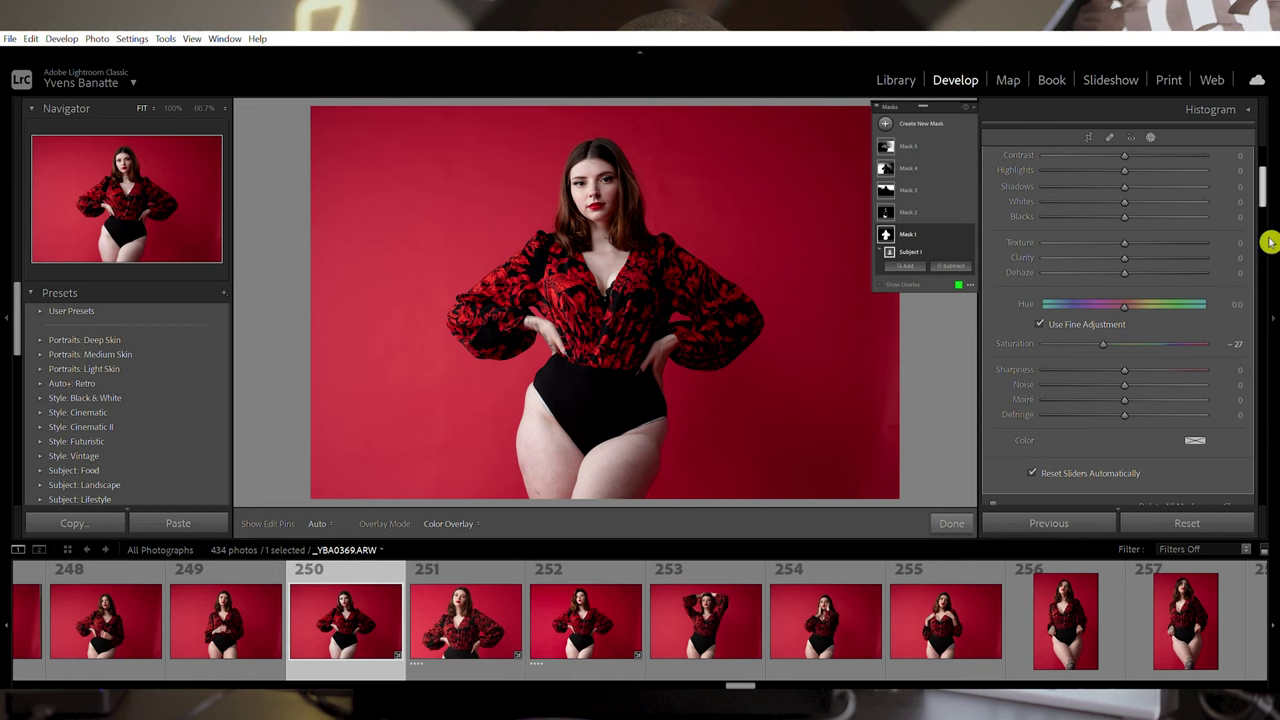
pyautogui.scroll(1, 1268, 195)
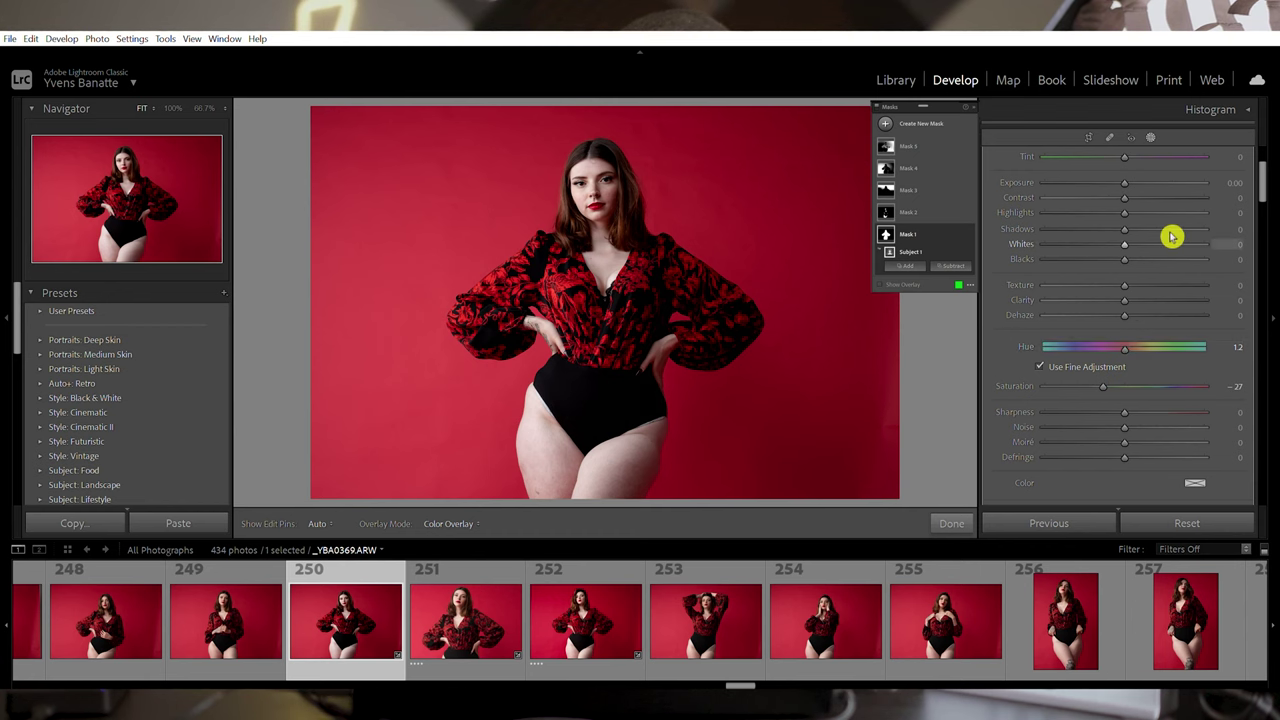
pyautogui.scroll(5, 1143, 180)
pyautogui.moveTo(1143, 180); pyautogui.dragTo(1157, 180)
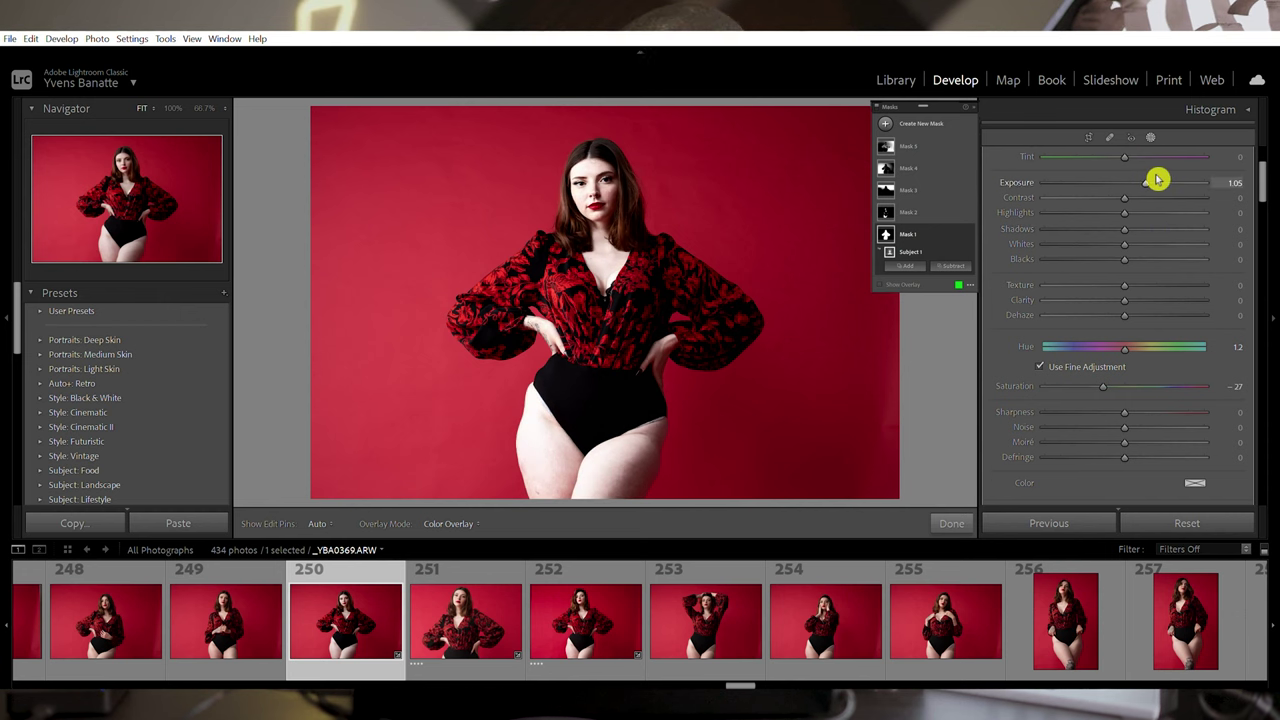
pyautogui.moveTo(1150, 180); pyautogui.dragTo(1138, 183)
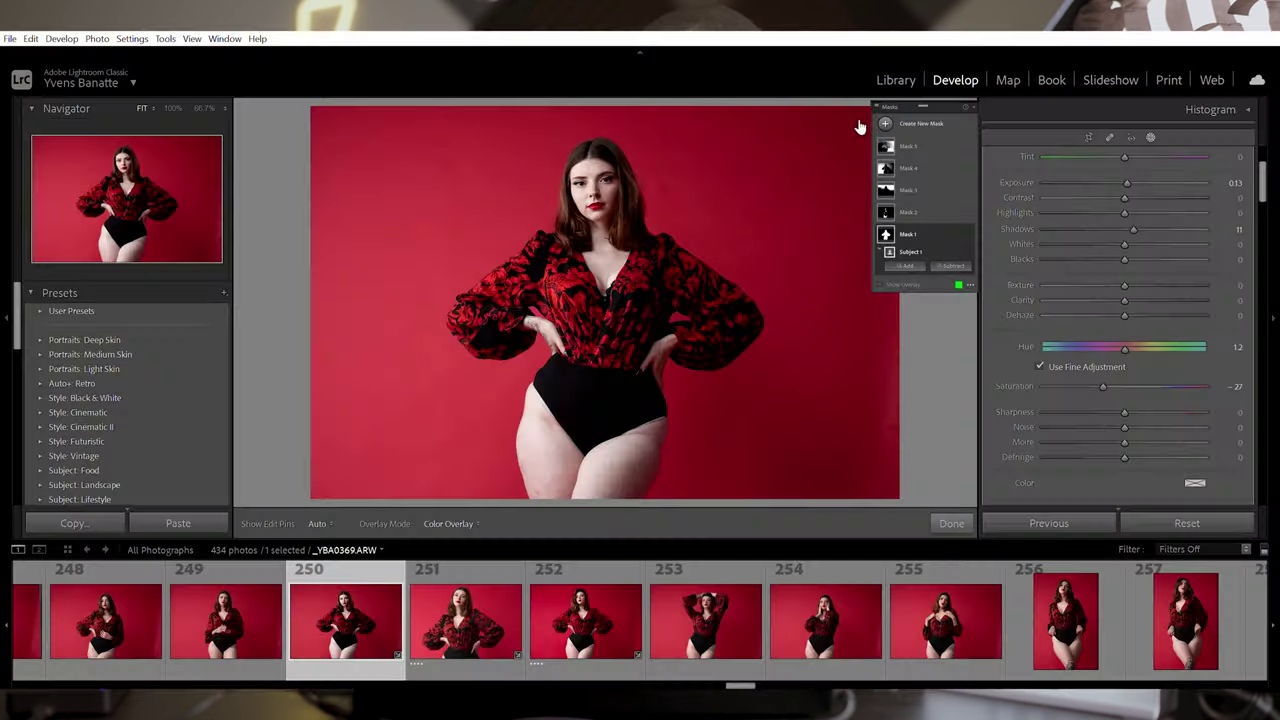
pyautogui.press('o')
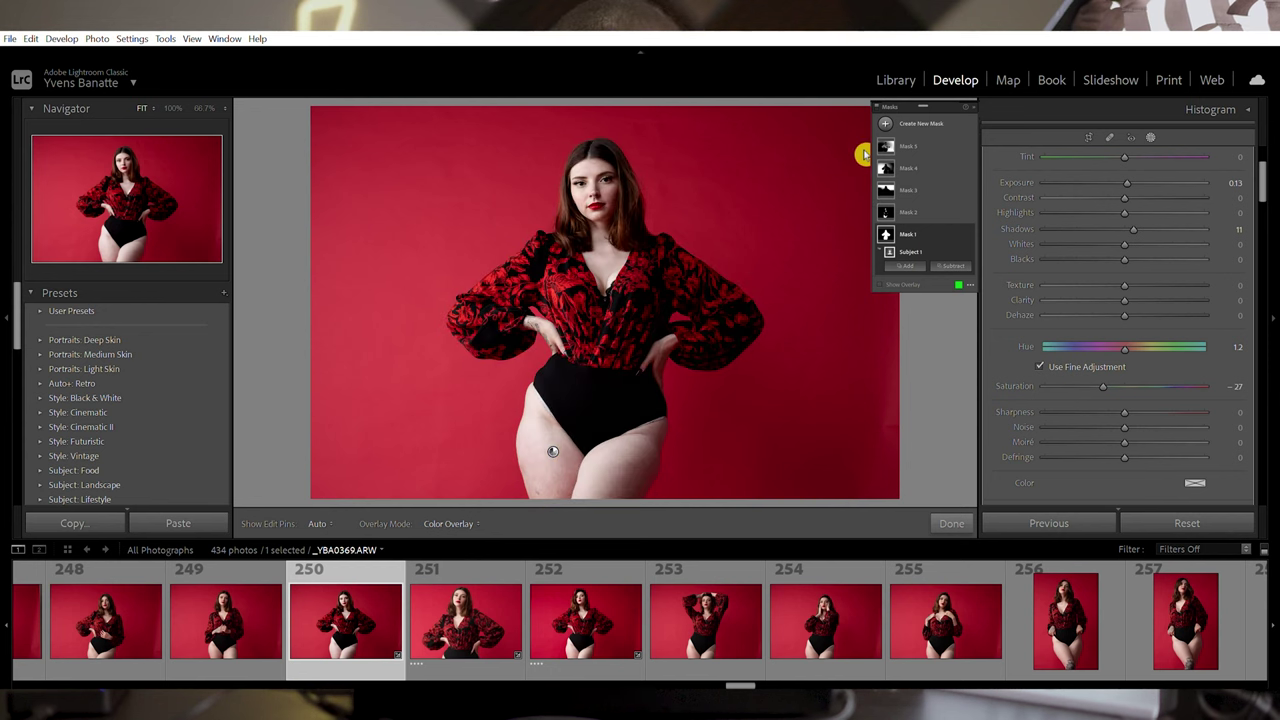
# Add a Select Sky mask and show its overlay to check which part of the background it covers
pyautogui.press('o')
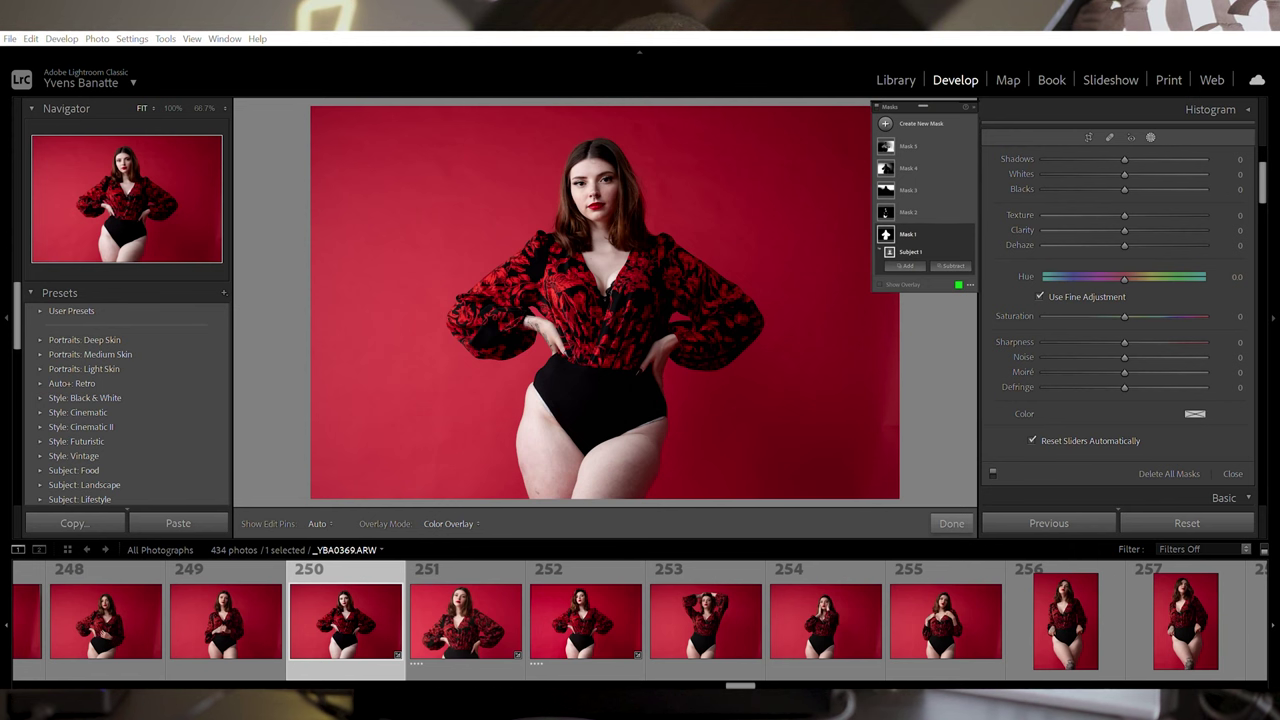
pyautogui.press('o')
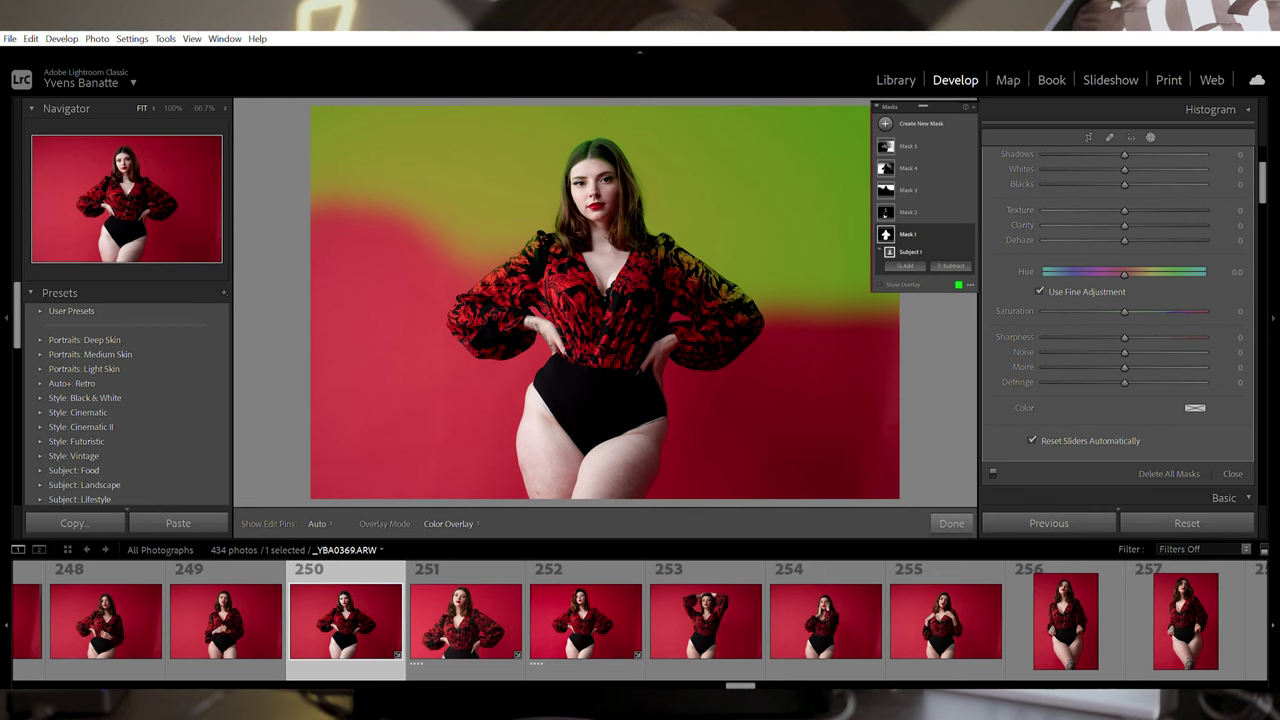
pyautogui.scroll(3, 1170, 262)
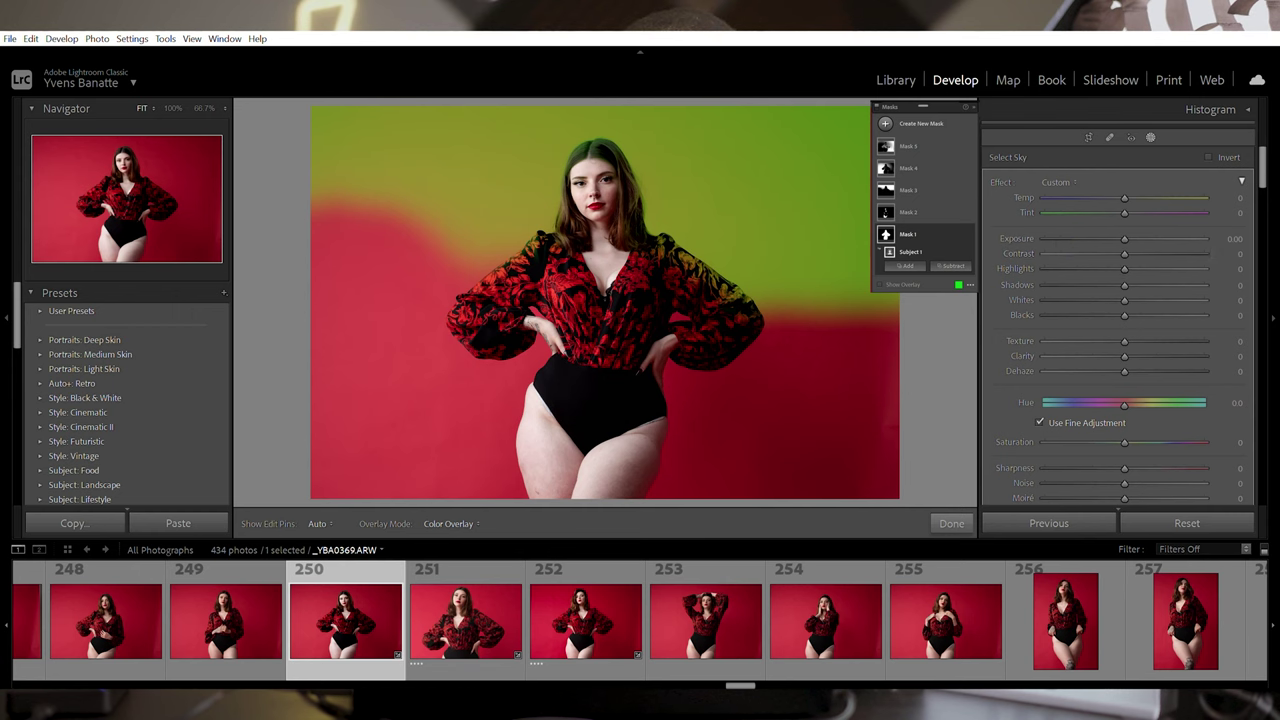
# Add a Color Range mask sampled from the red backdrop left of the model, with Exposure -0.45, Shadows -26, Texture -4 and Highlights -21
pyautogui.hotkey('shift', 'j')
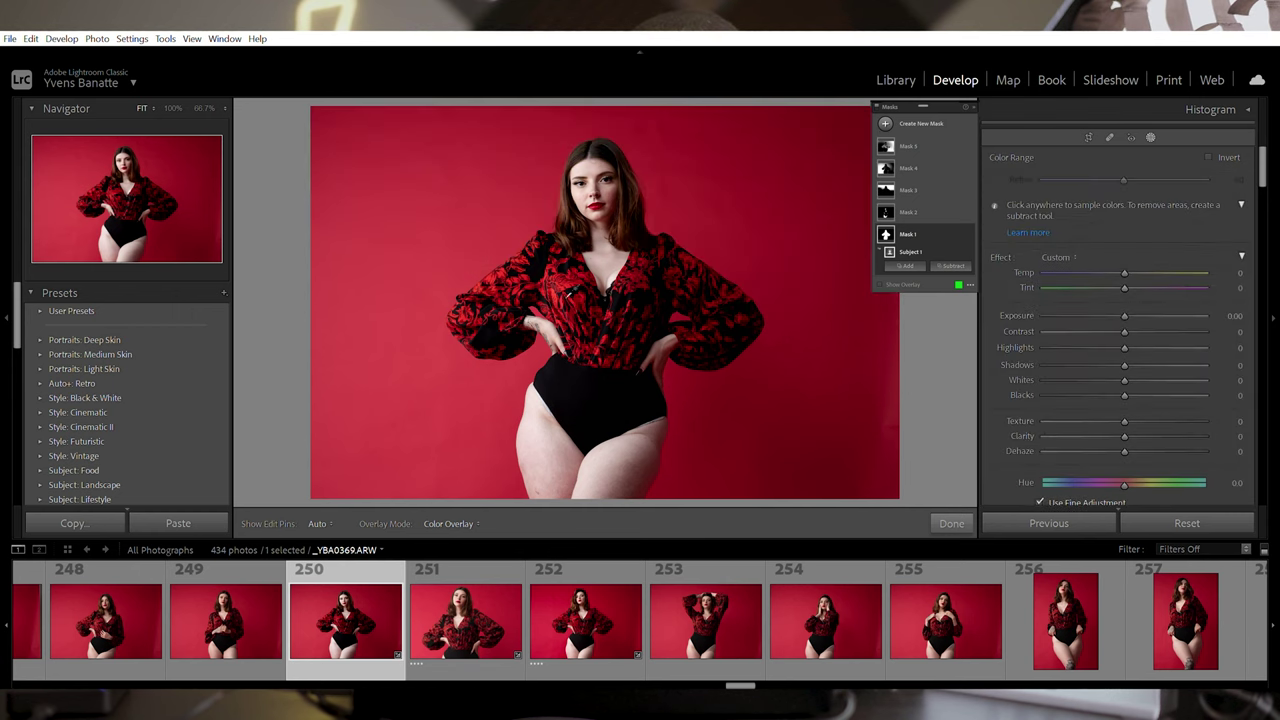
pyautogui.click(383, 376)
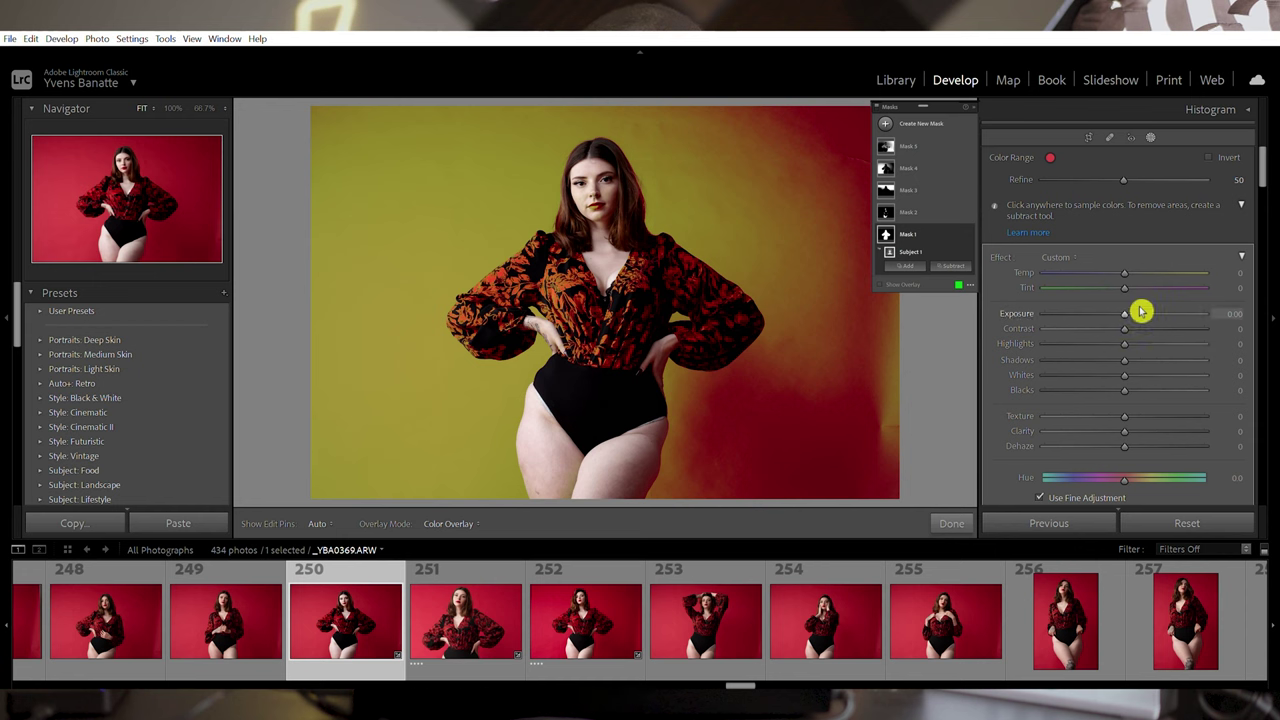
pyautogui.moveTo(1139, 312); pyautogui.dragTo(1139, 311)
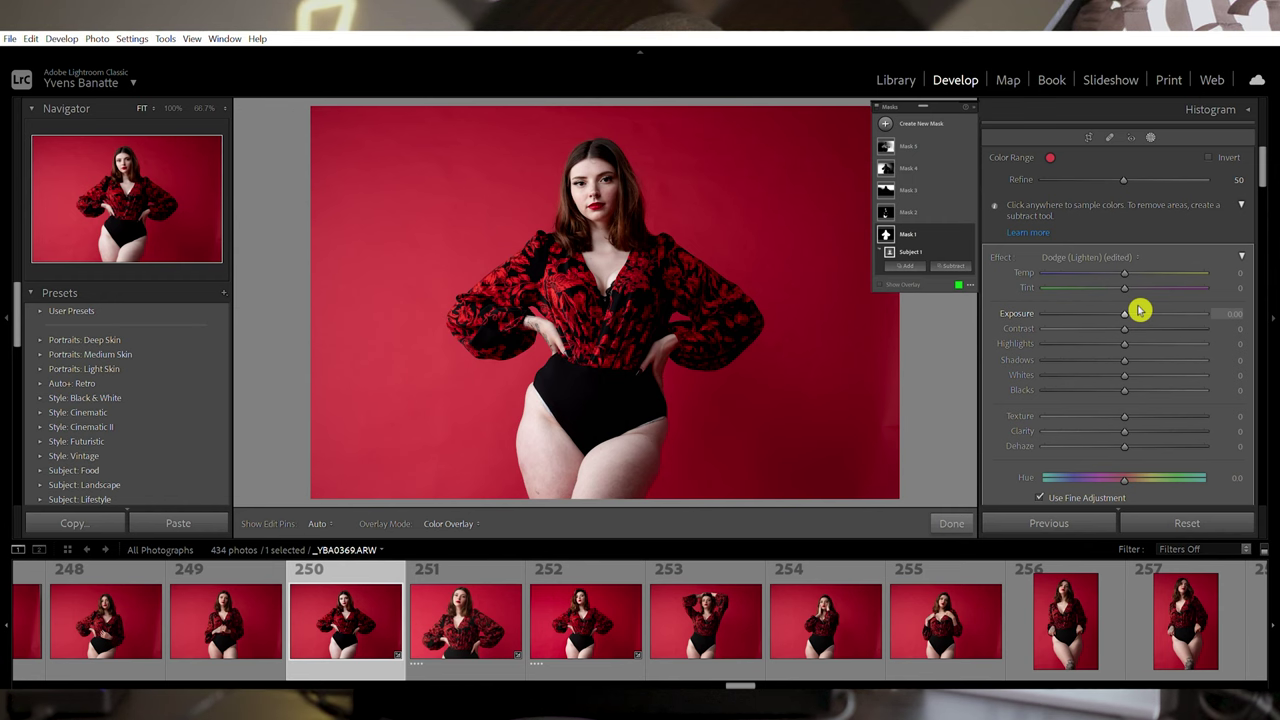
pyautogui.moveTo(1138, 311); pyautogui.dragTo(1129, 313)
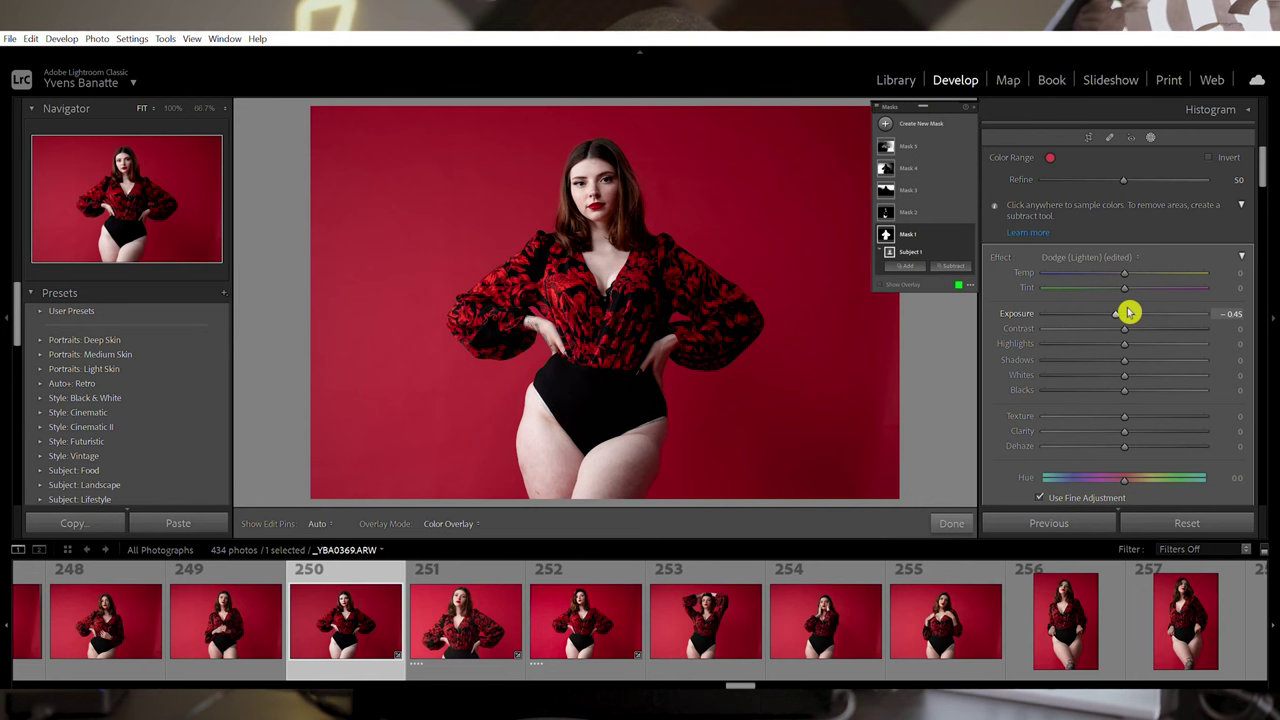
pyautogui.moveTo(1134, 362); pyautogui.dragTo(1126, 362)
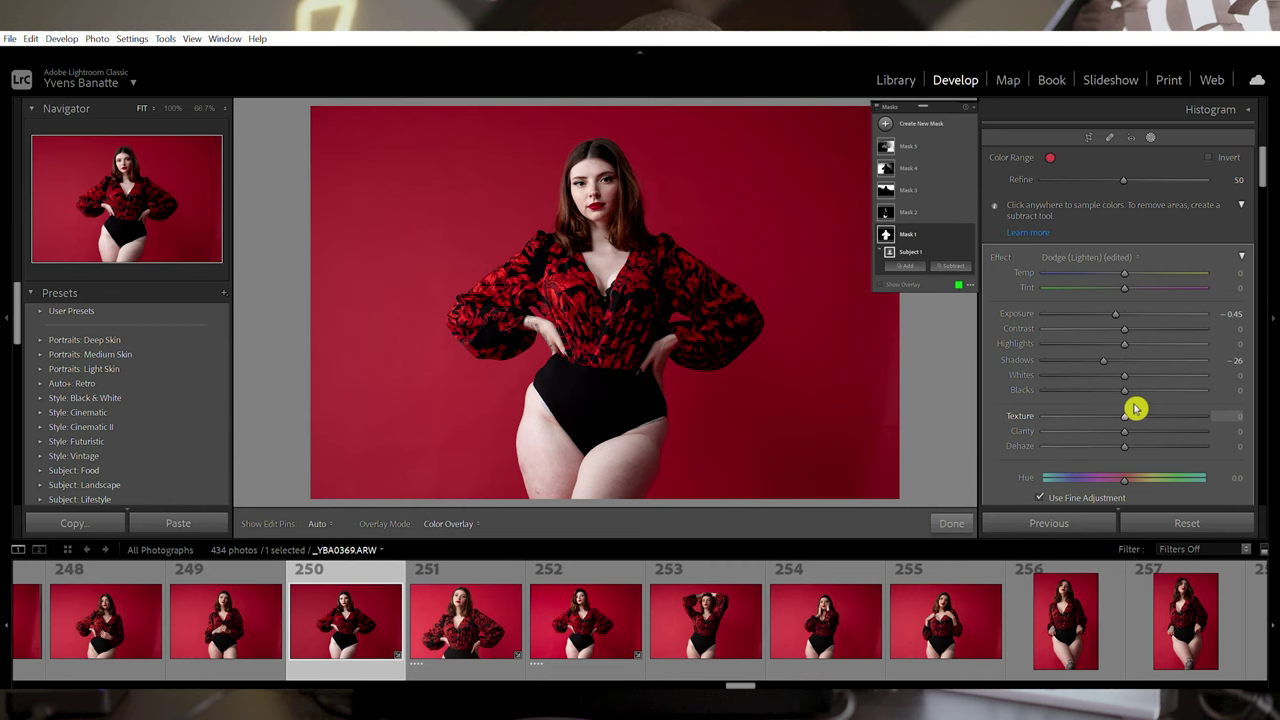
pyautogui.moveTo(1135, 409)
pyautogui.mouseDown()
pyautogui.moveTo(1131, 420)
pyautogui.moveTo(1046, 416)
pyautogui.moveTo(1136, 421)
pyautogui.mouseUp()
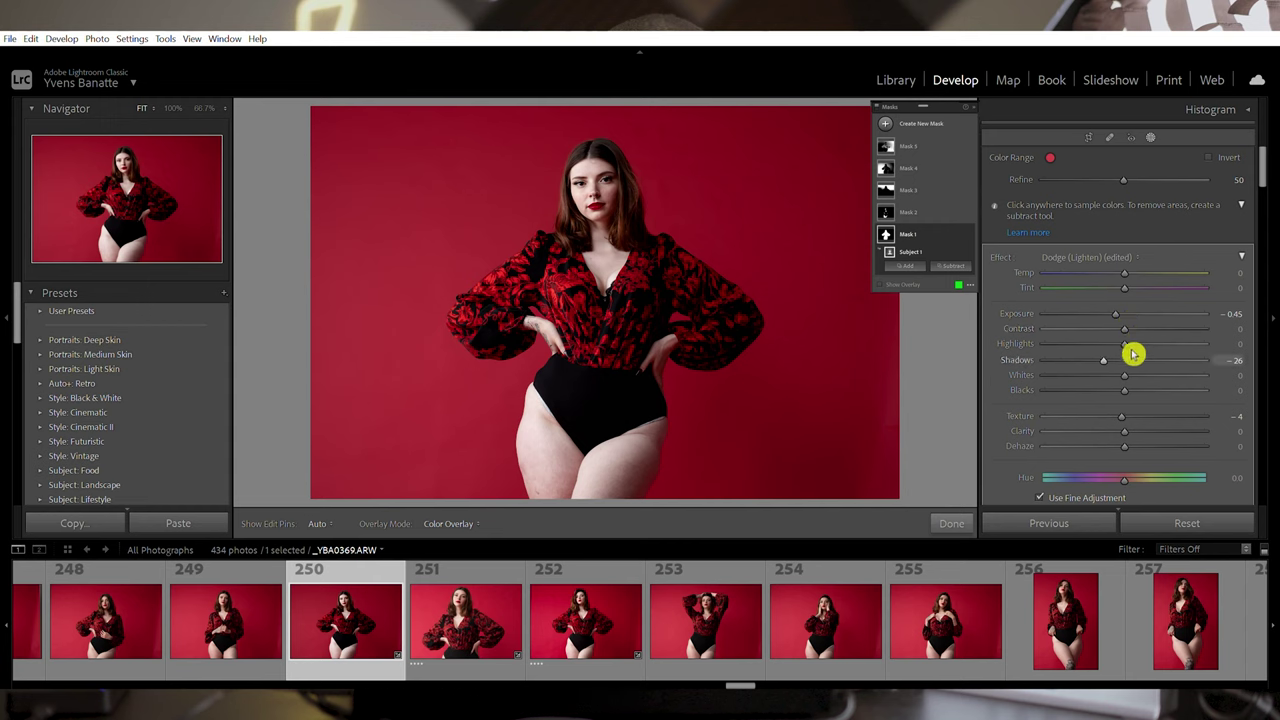
pyautogui.moveTo(1133, 338); pyautogui.dragTo(1116, 342)
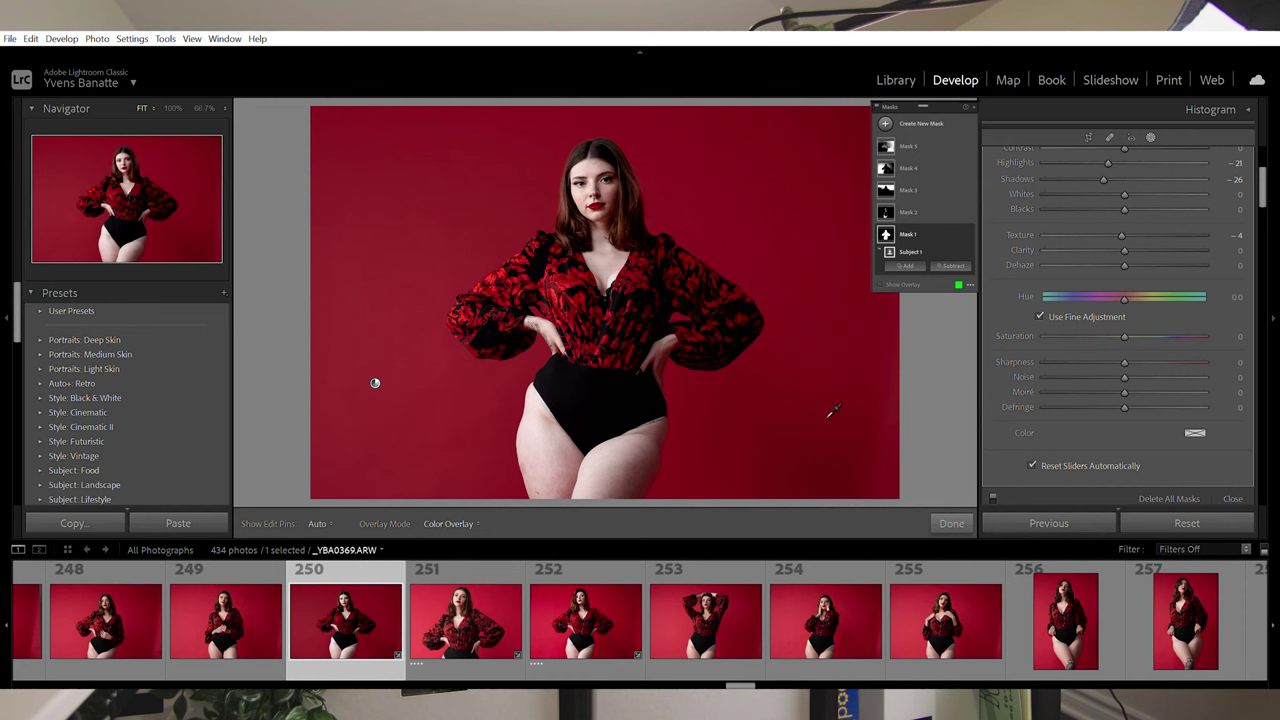
# Add a Color Range mask sampled from the darker backdrop at the photo's lower right, with Shadows 27 and Blacks 13
pyautogui.moveTo(851, 243); pyautogui.dragTo(847, 127)
pyautogui.click(791, 442)
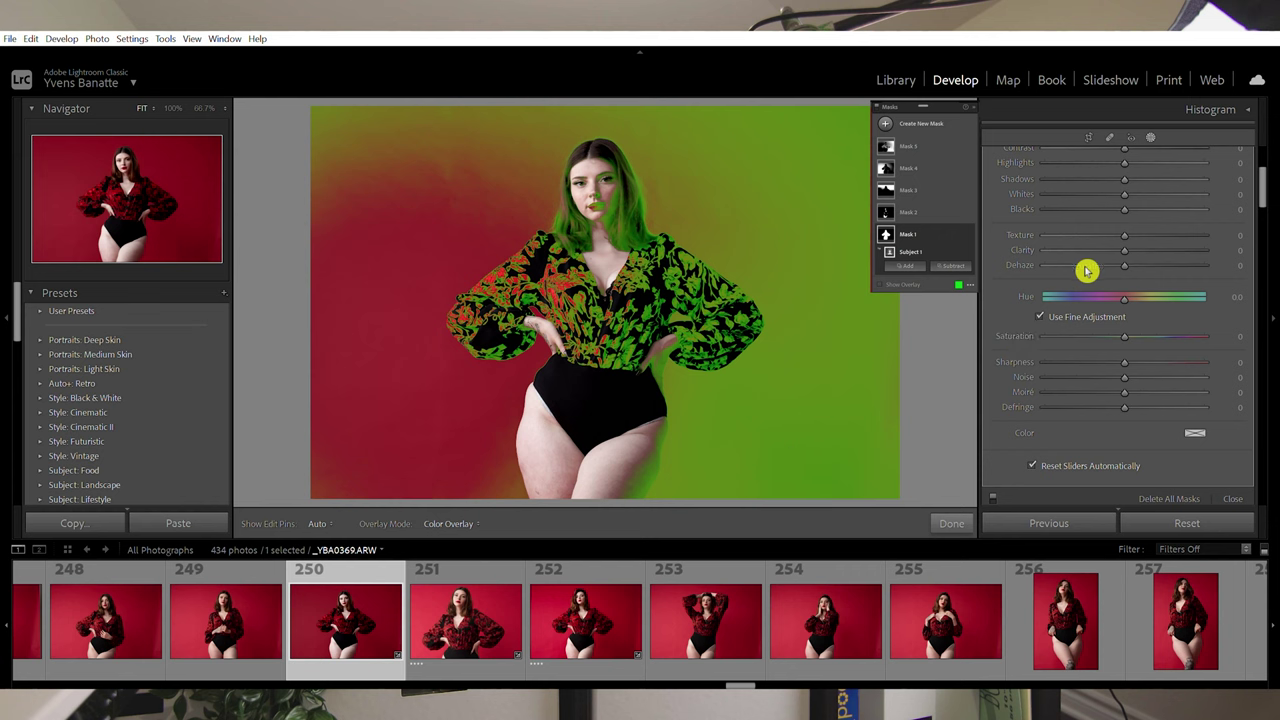
pyautogui.scroll(2, 1086, 271)
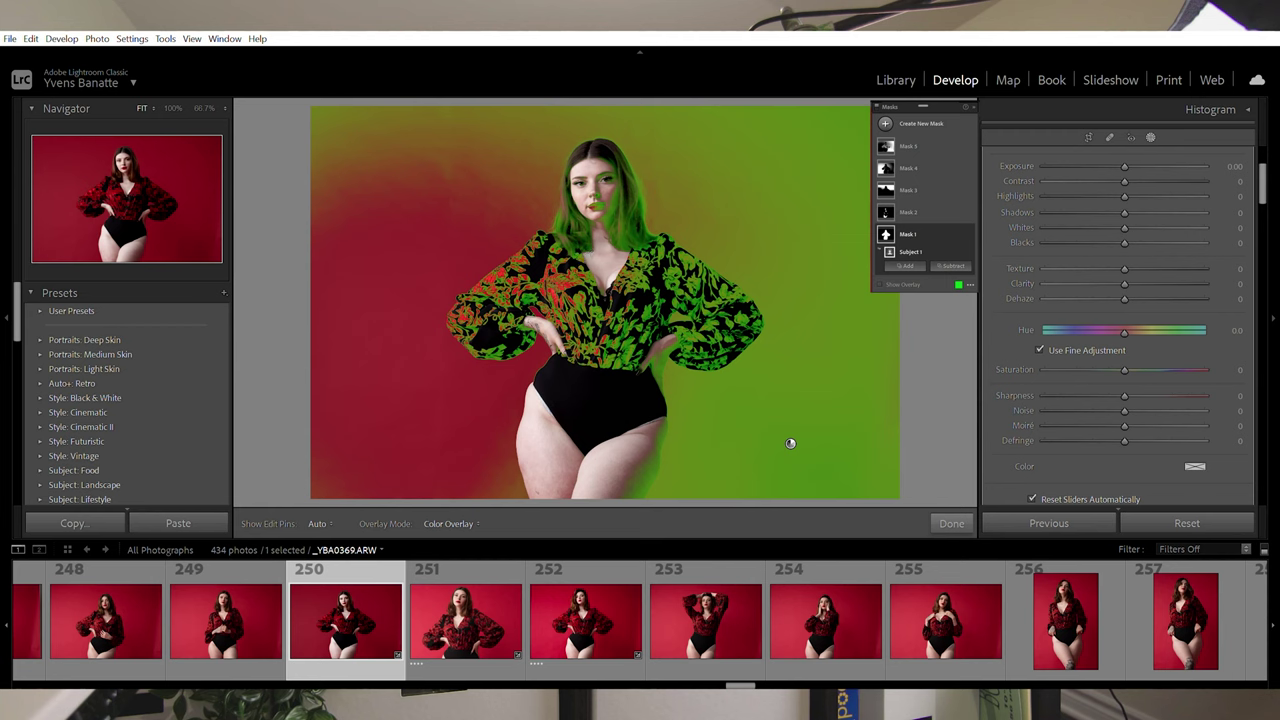
pyautogui.moveTo(1133, 209); pyautogui.dragTo(1155, 211)
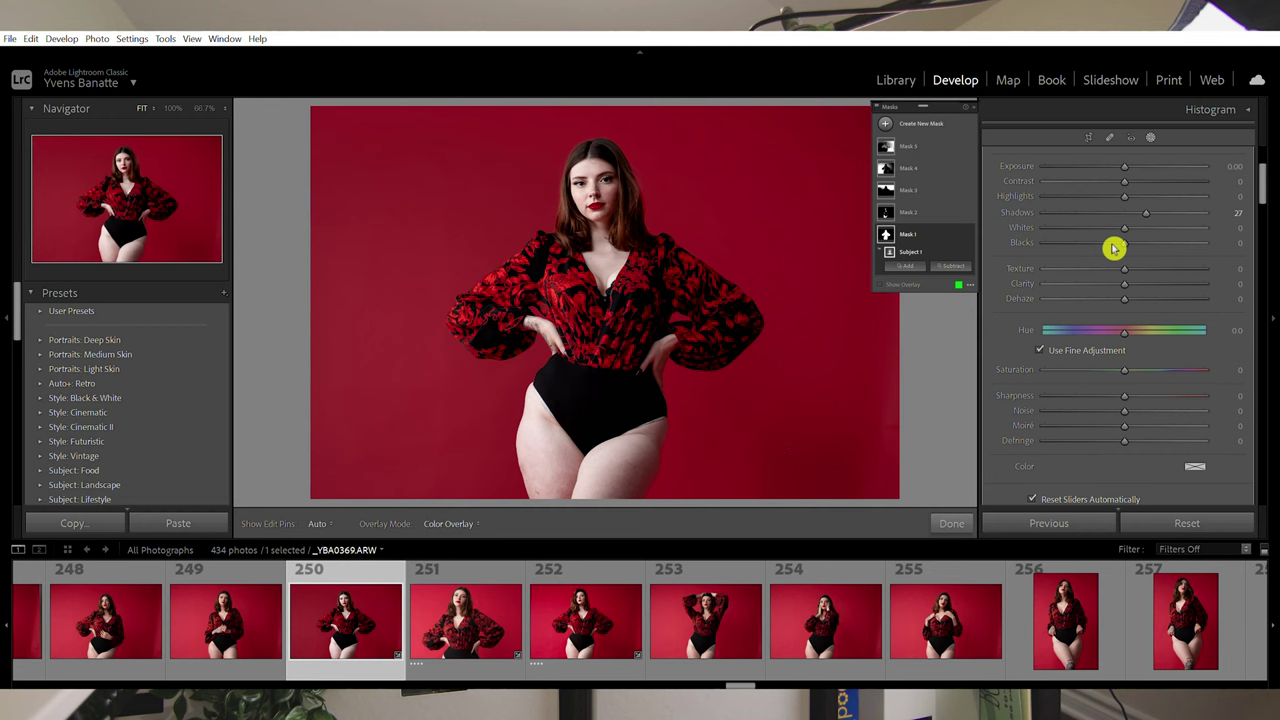
pyautogui.moveTo(1134, 248)
pyautogui.mouseDown()
pyautogui.moveTo(1160, 243)
pyautogui.moveTo(1149, 243)
pyautogui.mouseUp()
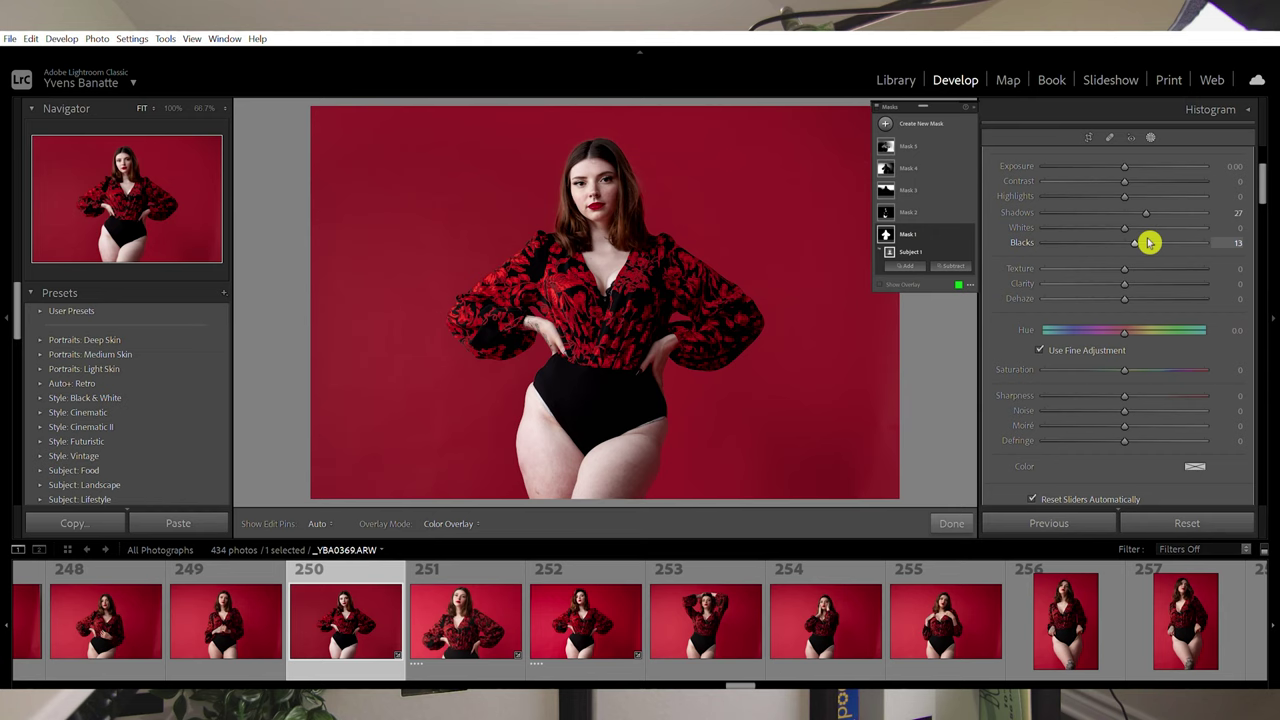
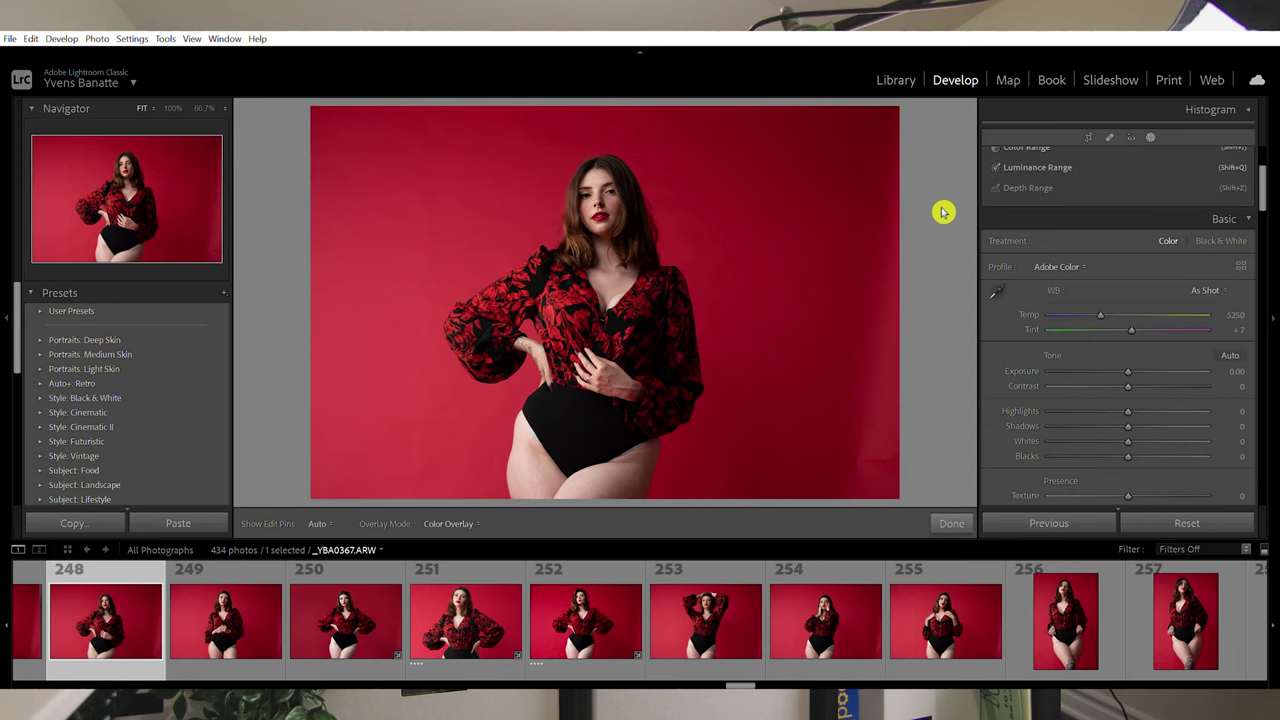
# Paste the copied mask adjustments onto the photo _YBA0367.ARW and display its subject mask settings
pyautogui.hotkey('ctrl', 'shift', 'v')
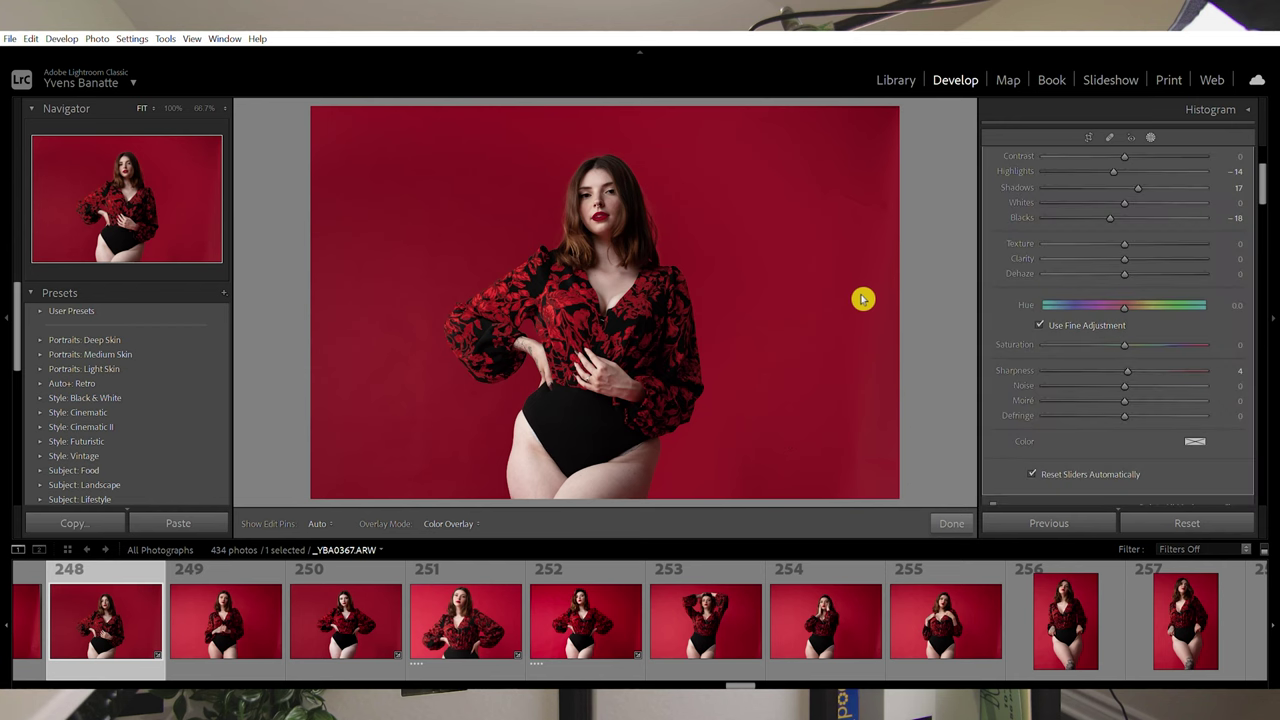
pyautogui.scroll(3, 1214, 226)
pyautogui.click(1128, 204)
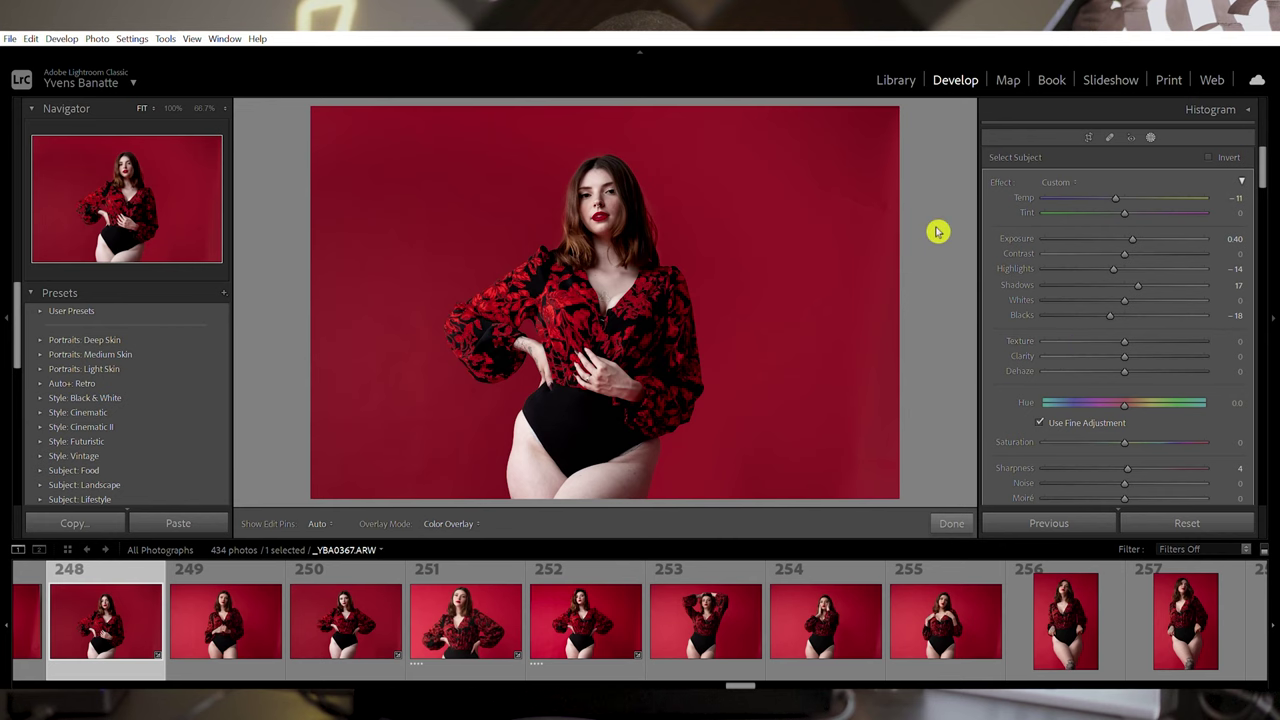
# Select the pasted red backdrop Color Range mask and set its Exposure to 0.00
pyautogui.click(855, 182)
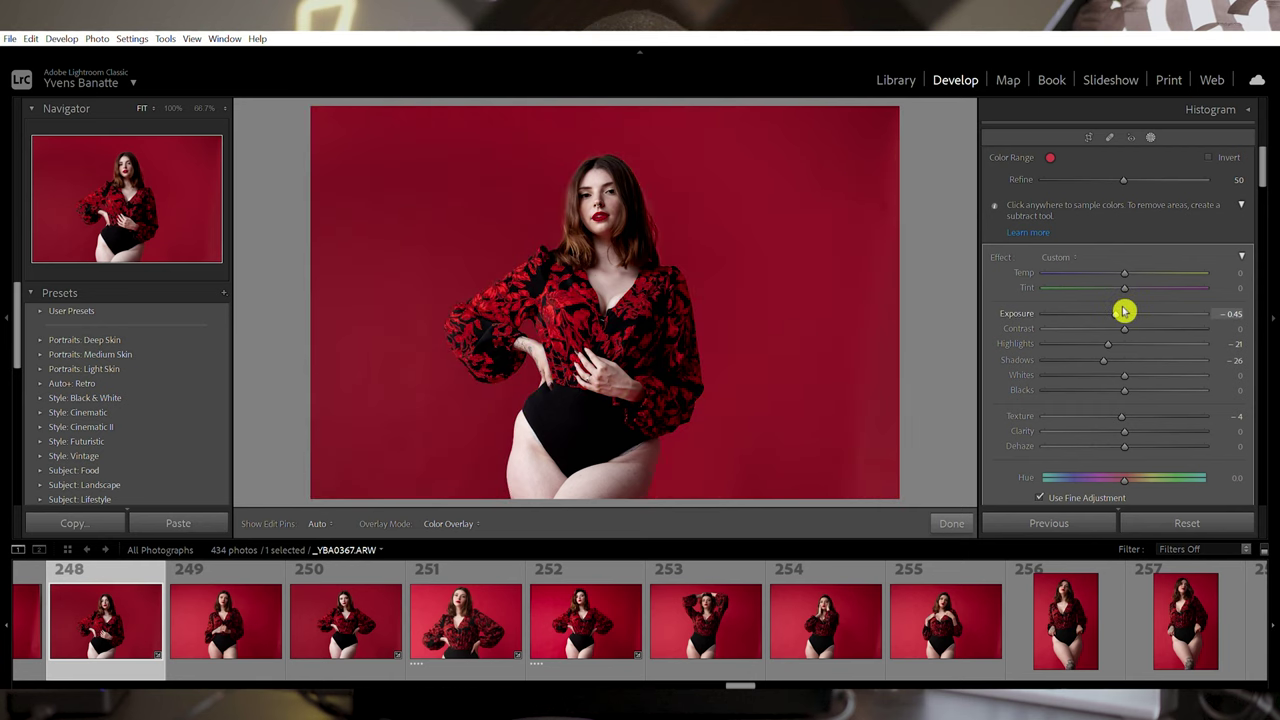
pyautogui.moveTo(1124, 311)
pyautogui.mouseDown()
pyautogui.moveTo(1111, 308)
pyautogui.moveTo(1133, 312)
pyautogui.mouseUp()
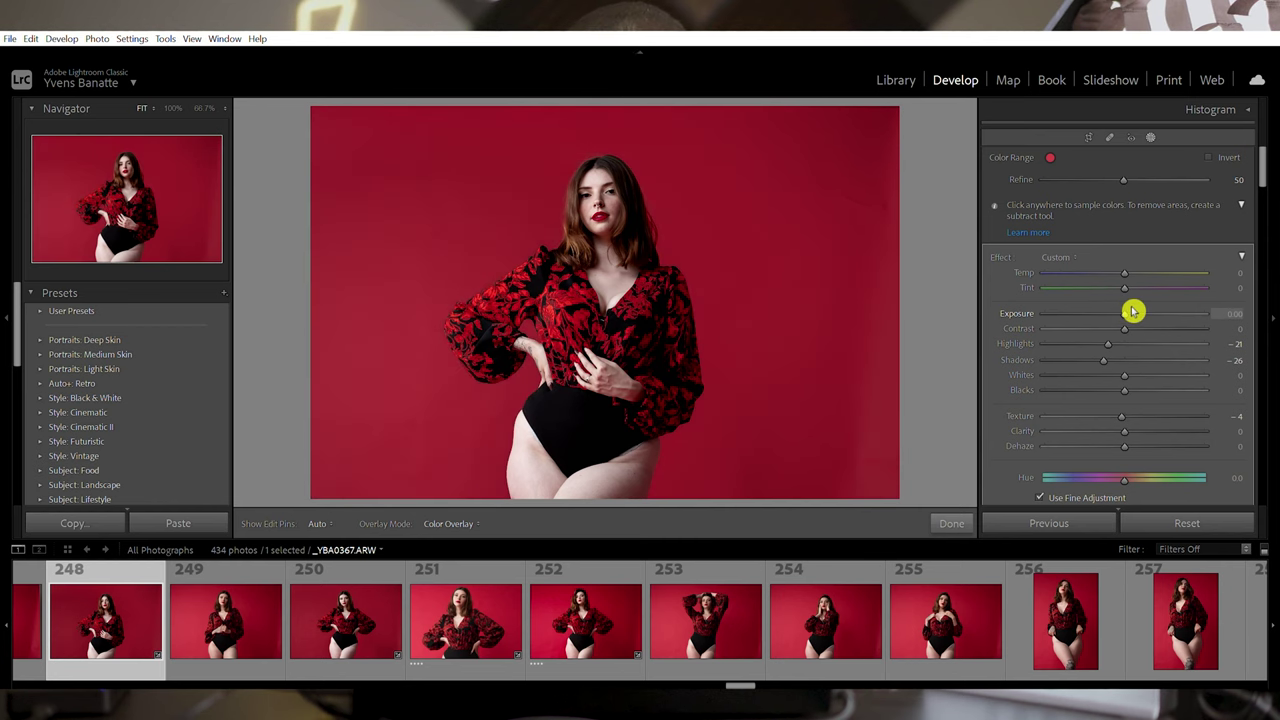